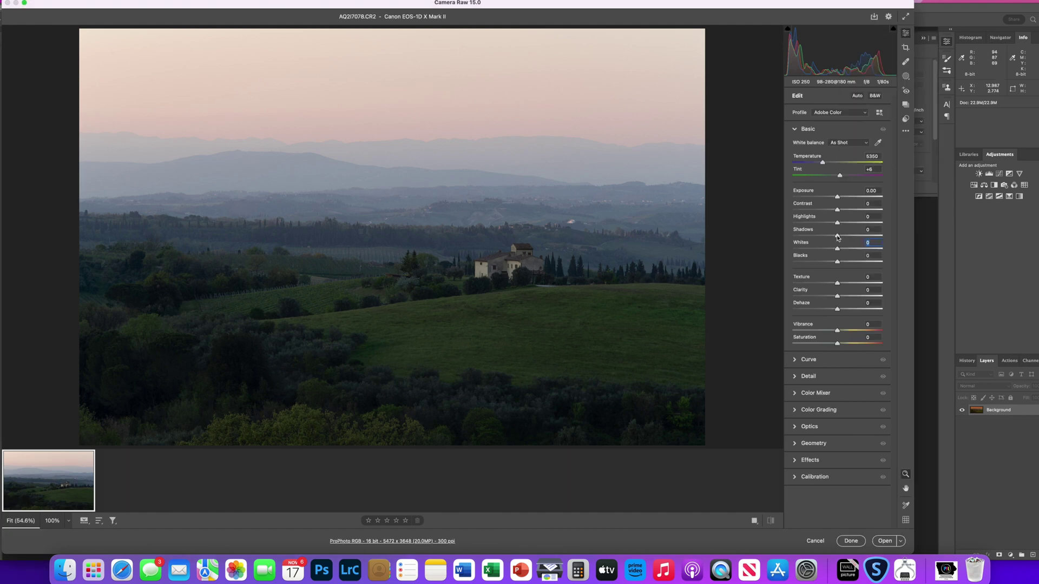
# Step: Try basic adjustments on the raw landscape photo: Shadows +53, Blacks +13 and Temperature 7200
pyautogui.moveTo(838, 237); pyautogui.dragTo(843, 264)
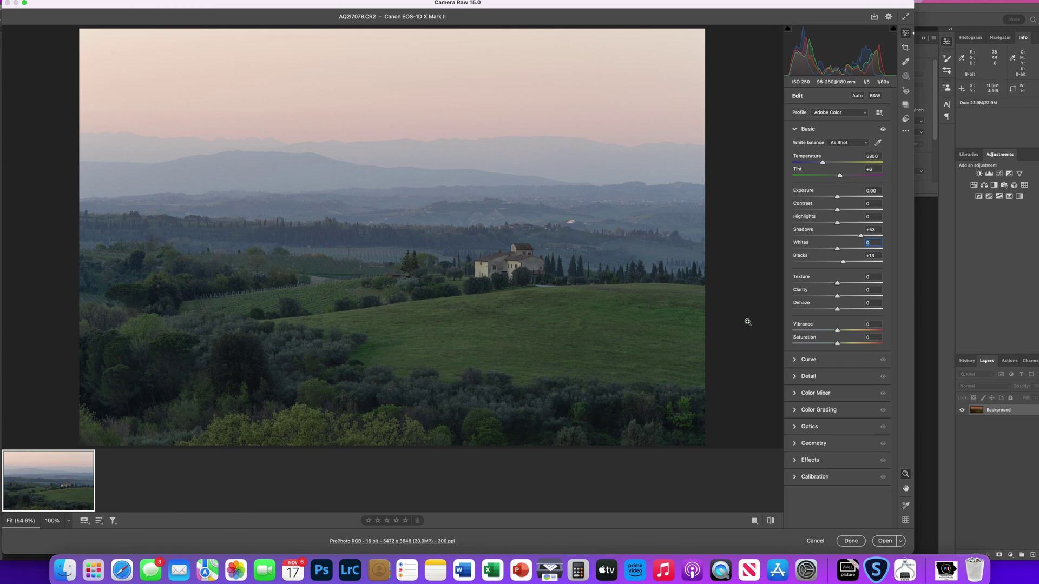
pyautogui.click(812, 264)
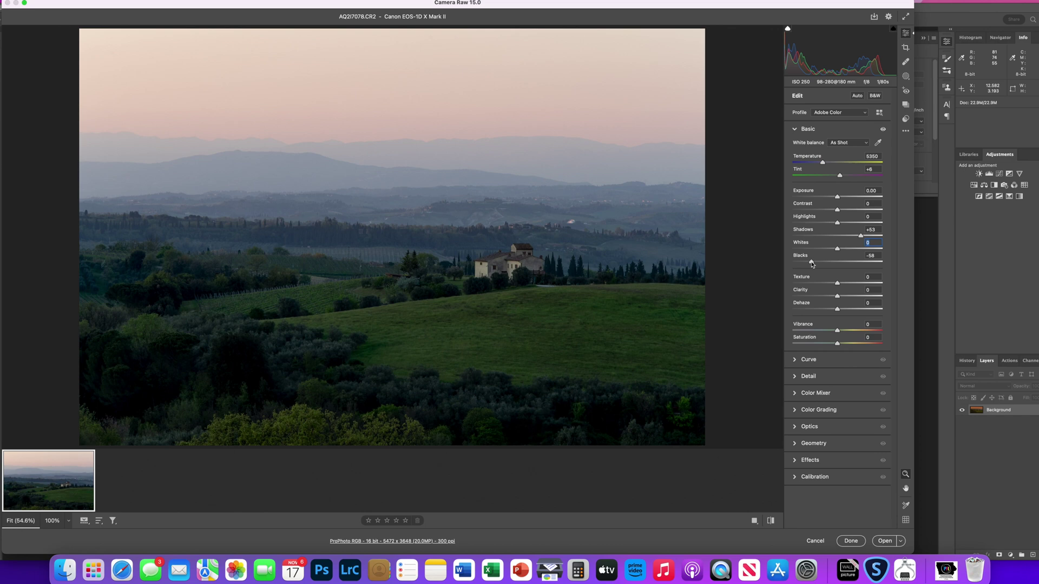
pyautogui.moveTo(811, 264); pyautogui.dragTo(843, 264)
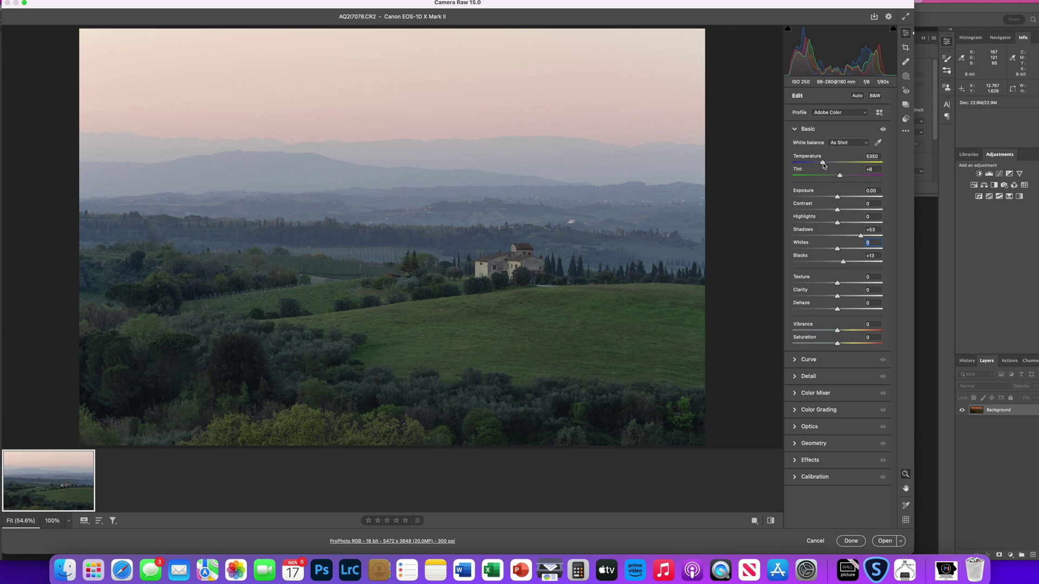
pyautogui.moveTo(824, 166); pyautogui.dragTo(840, 168)
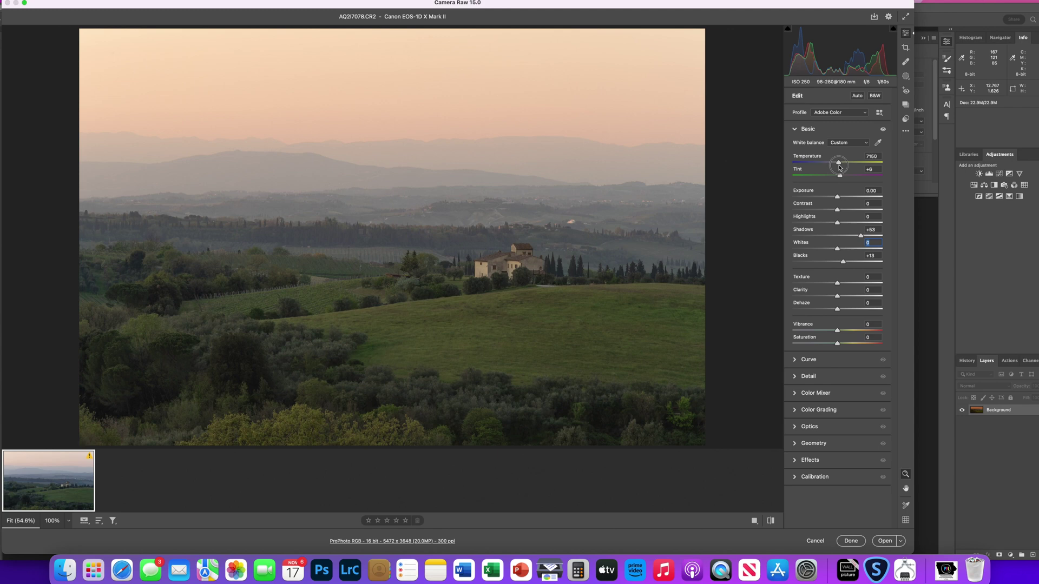
pyautogui.moveTo(840, 168); pyautogui.dragTo(840, 167)
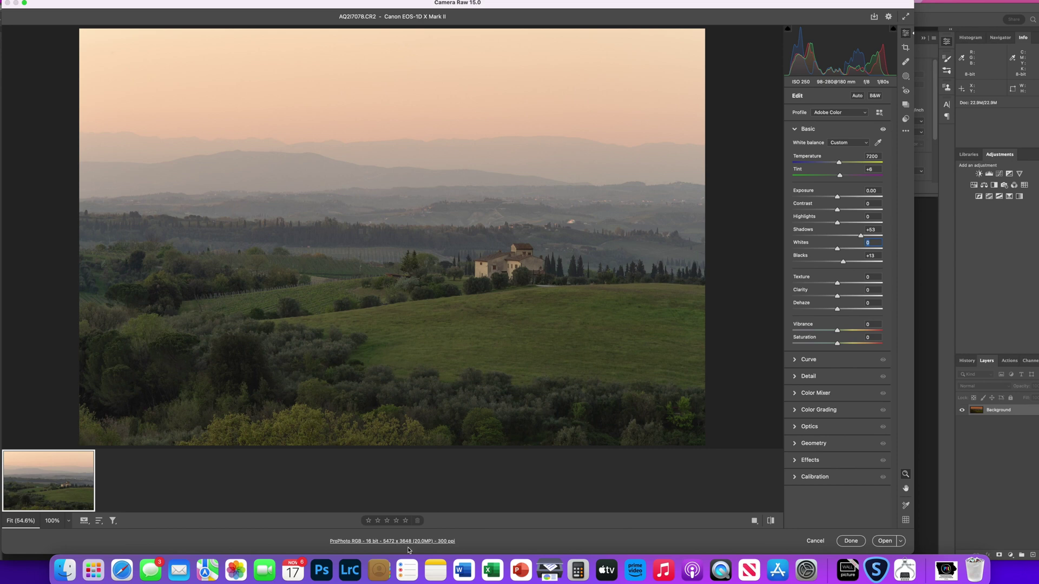
# Step: Dismiss Camera Raw and discard all changes made to the raw photo
pyautogui.click(815, 541)
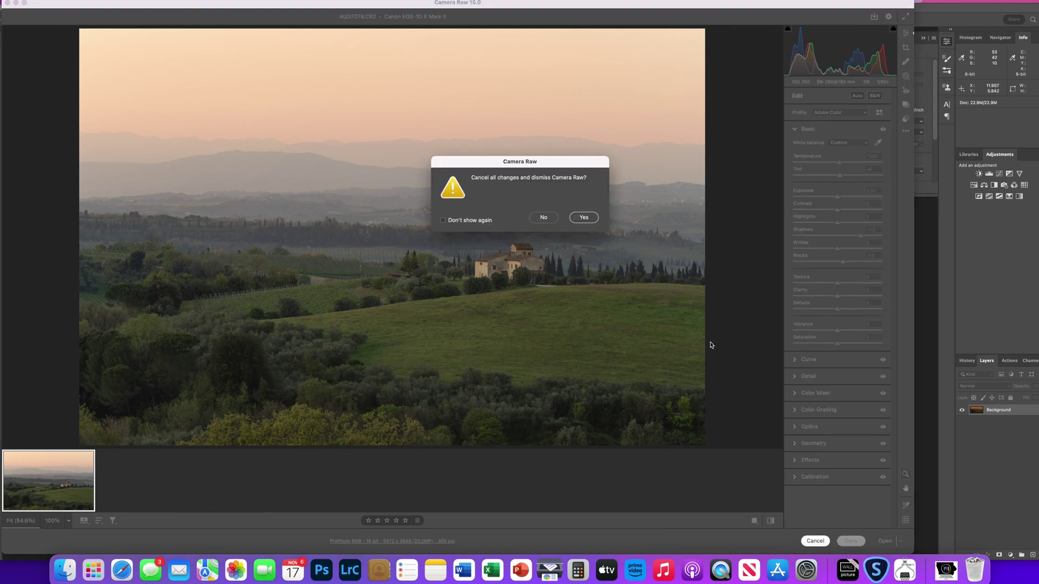
pyautogui.click(584, 218)
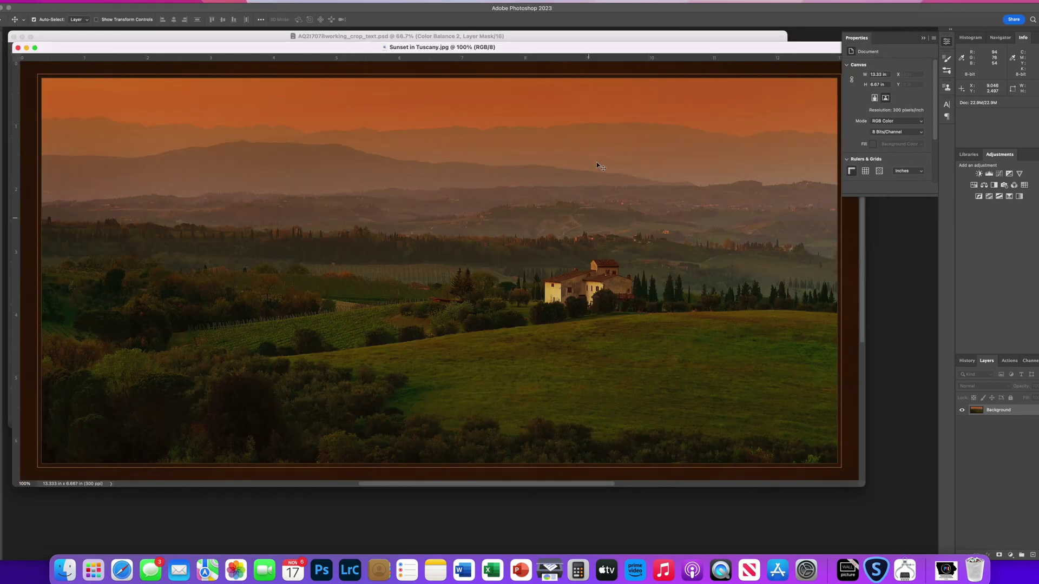
# Step: Zoom Sunset in Tuscany.jpg out to 66.7% and enlarge its window so the whole framed picture can be examined
pyautogui.moveTo(555, 48)
pyautogui.mouseDown()
pyautogui.moveTo(580, 71)
pyautogui.moveTo(573, 56)
pyautogui.mouseUp()
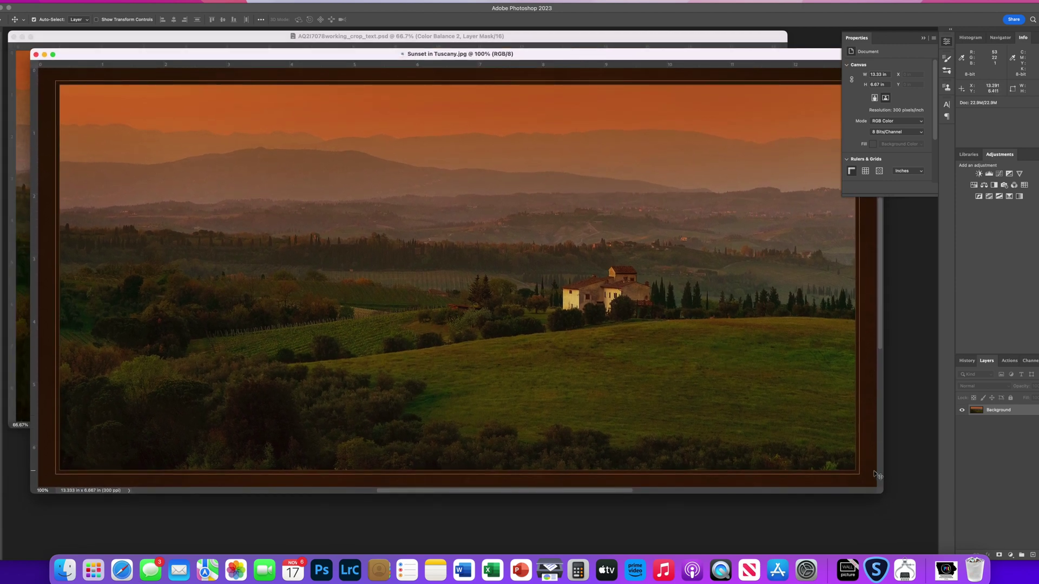
pyautogui.press('super+minus')
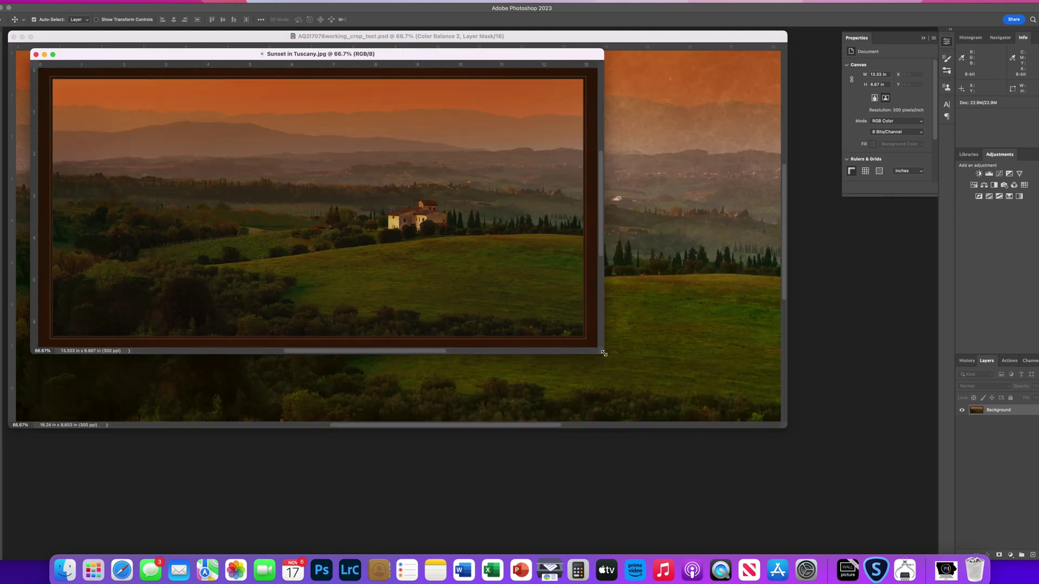
pyautogui.moveTo(679, 378); pyautogui.dragTo(815, 441)
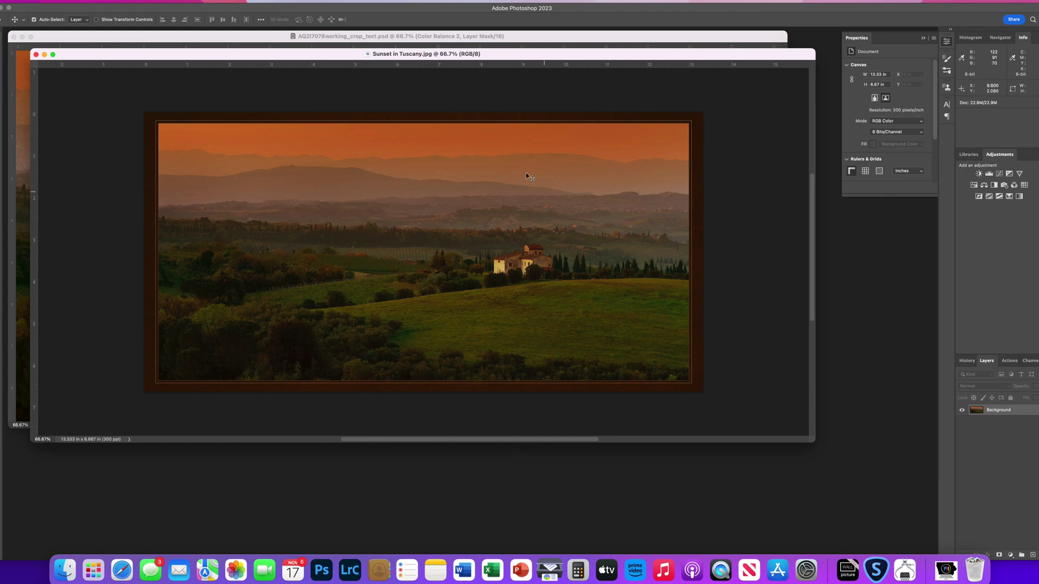
pyautogui.moveTo(497, 55)
pyautogui.mouseDown()
pyautogui.moveTo(497, 286)
pyautogui.moveTo(499, 66)
pyautogui.mouseUp()
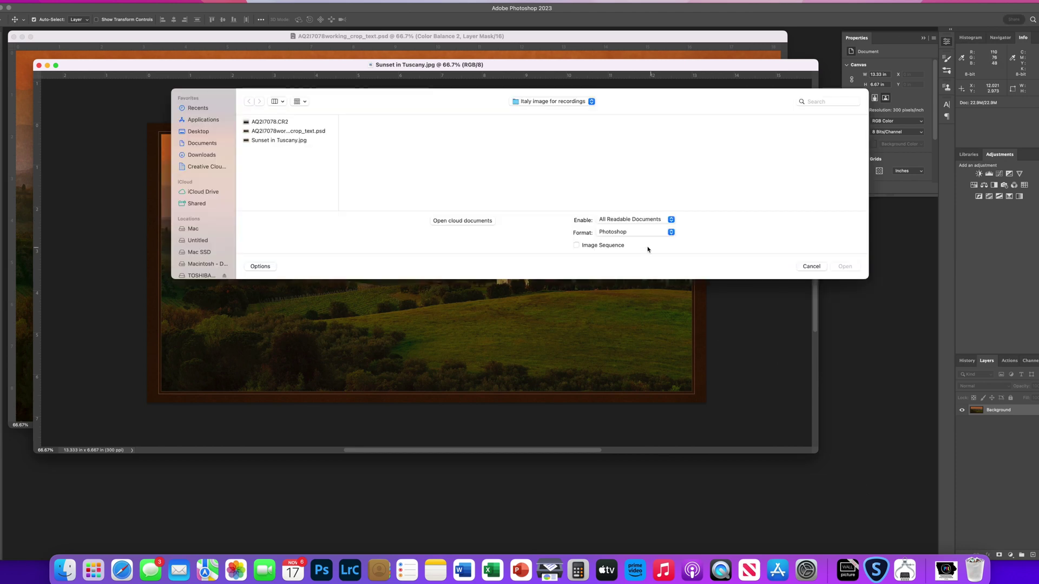
# Step: Open the raw file AQ2I7078.CR2 from the Italy image for recordings folder
pyautogui.click(277, 124)
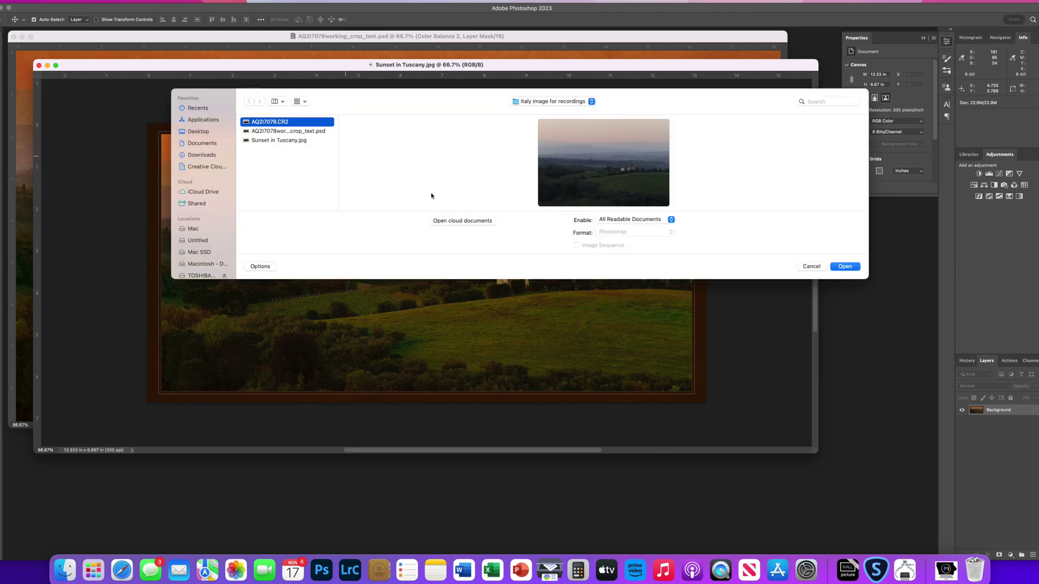
pyautogui.click(845, 266)
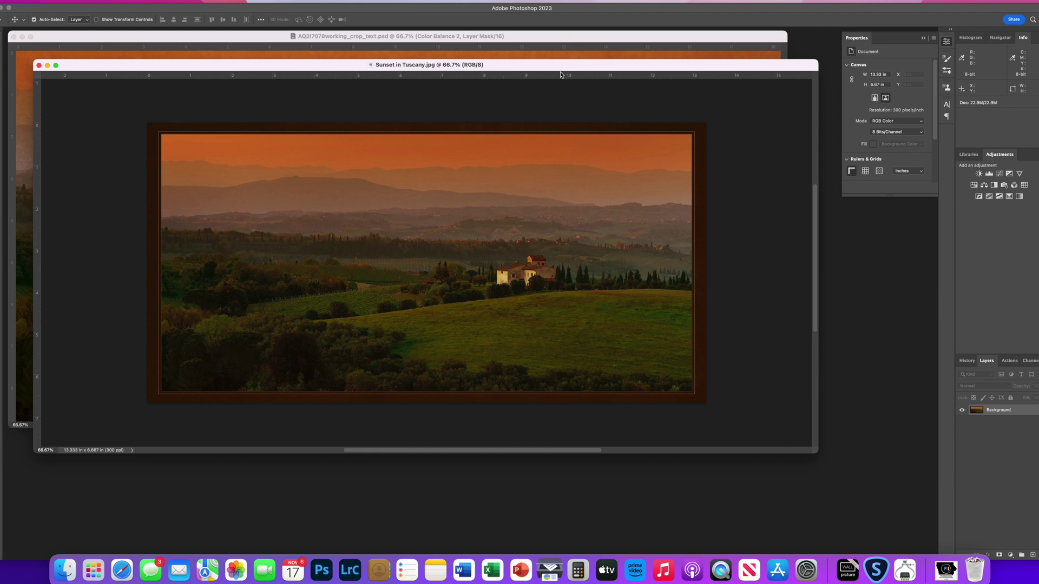
# Step: Check the pixel dimensions and resolution of Sunset in Tuscany.jpg in the Image Size dialog without changing them
pyautogui.moveTo(565, 69); pyautogui.dragTo(574, 87)
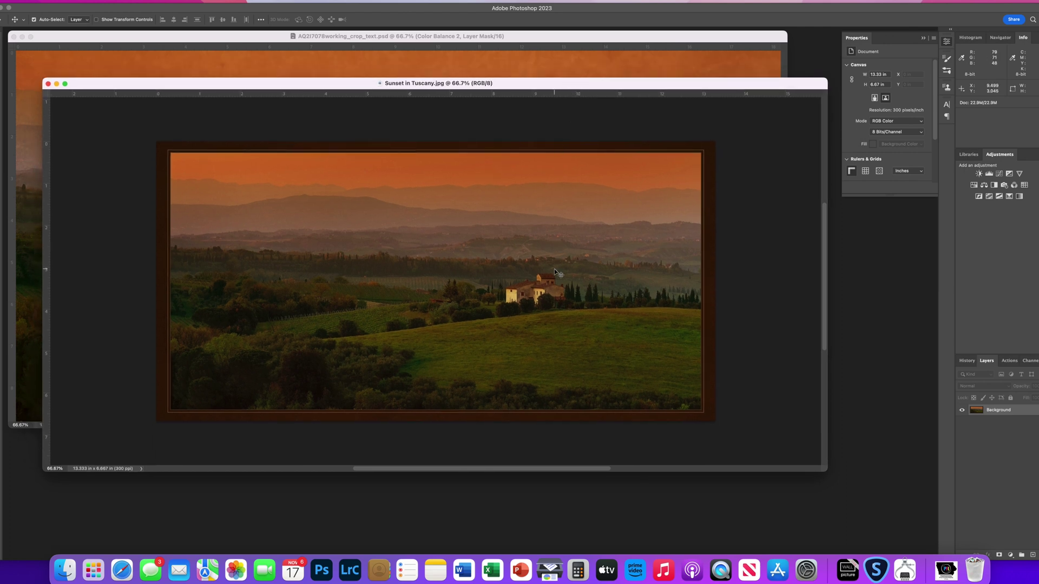
pyautogui.press('super+alt+i')
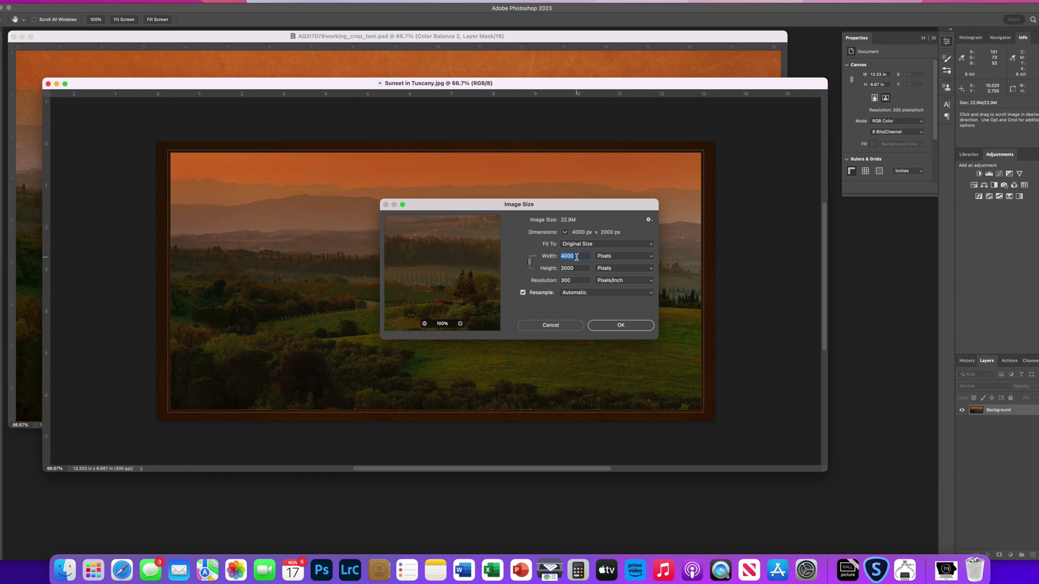
pyautogui.click(569, 327)
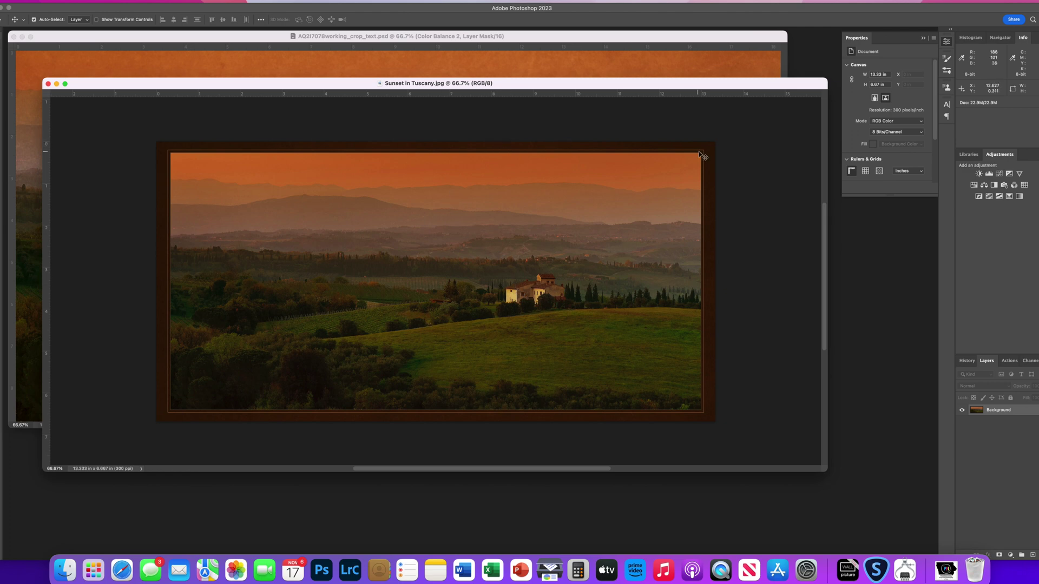
# Step: Bring AQ2I7078working_crop_text.psd to the front and hide every layer above Background copy
pyautogui.click(326, 36)
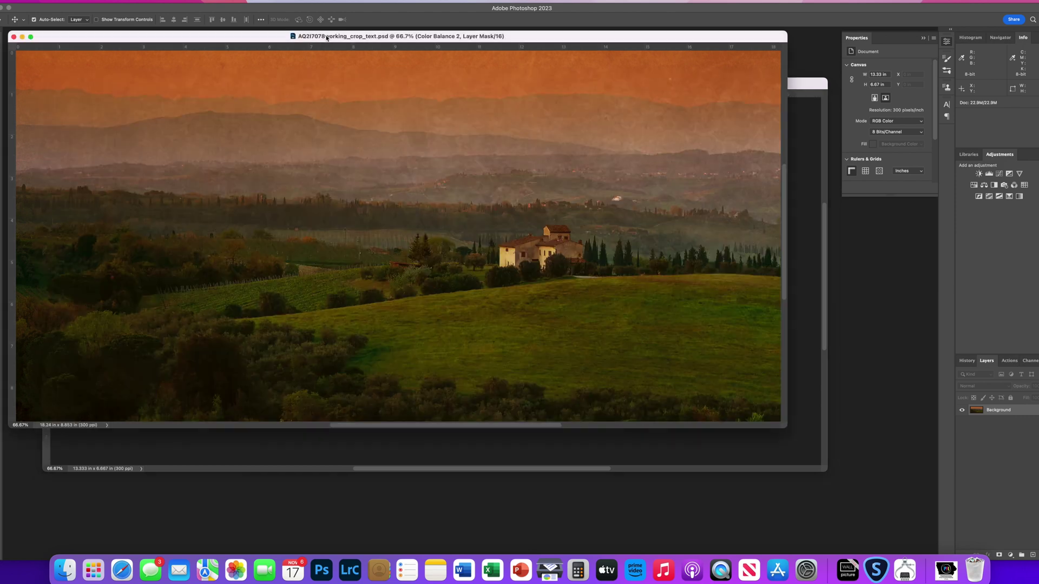
pyautogui.moveTo(326, 38); pyautogui.dragTo(425, 83)
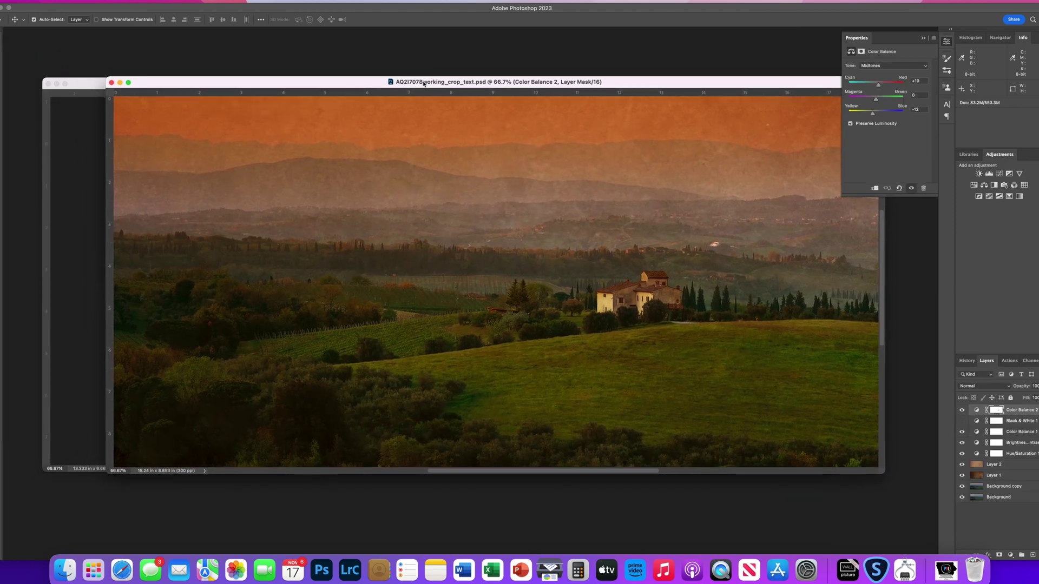
pyautogui.moveTo(963, 412); pyautogui.dragTo(962, 436)
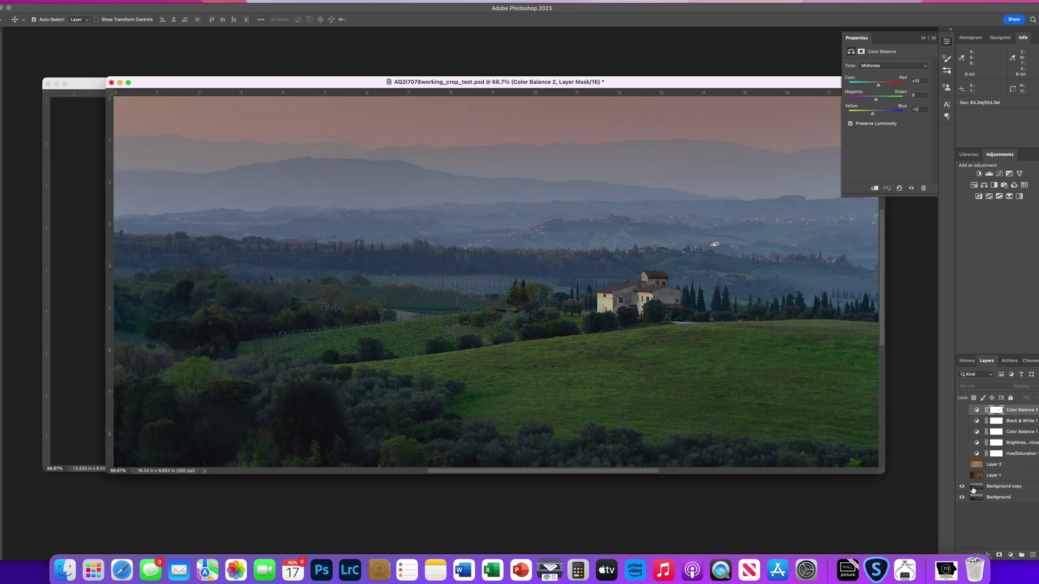
# Step: Compare the Background copy layer with the original Background by toggling its visibility, leaving it shown
pyautogui.click(965, 487)
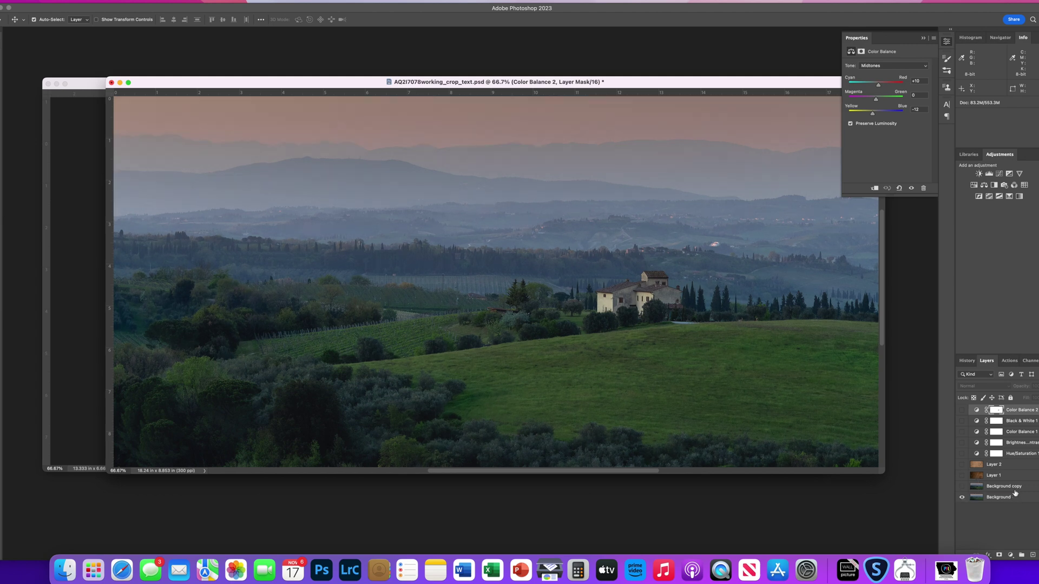
pyautogui.click(962, 488)
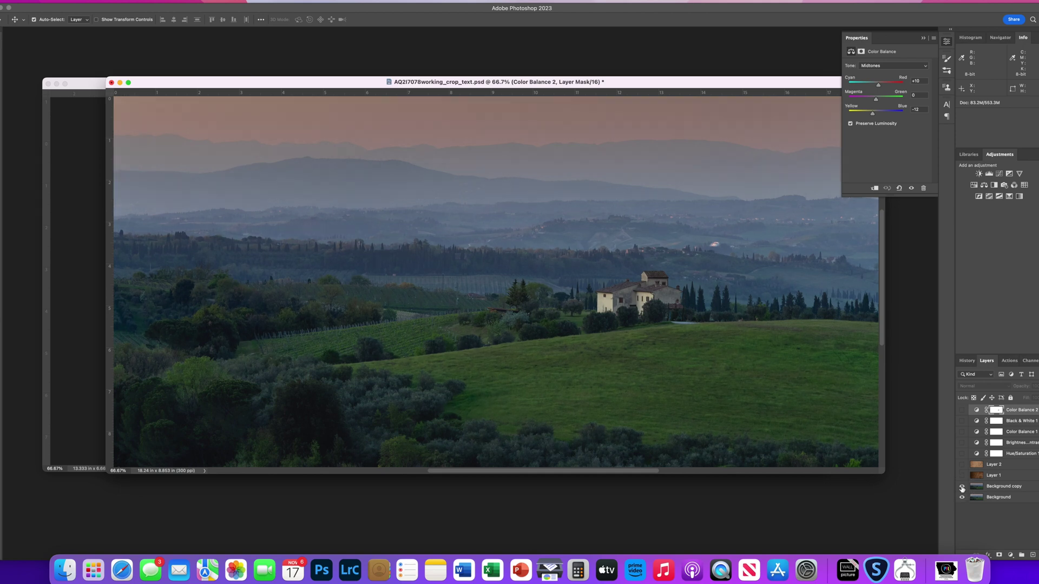
pyautogui.click(962, 488)
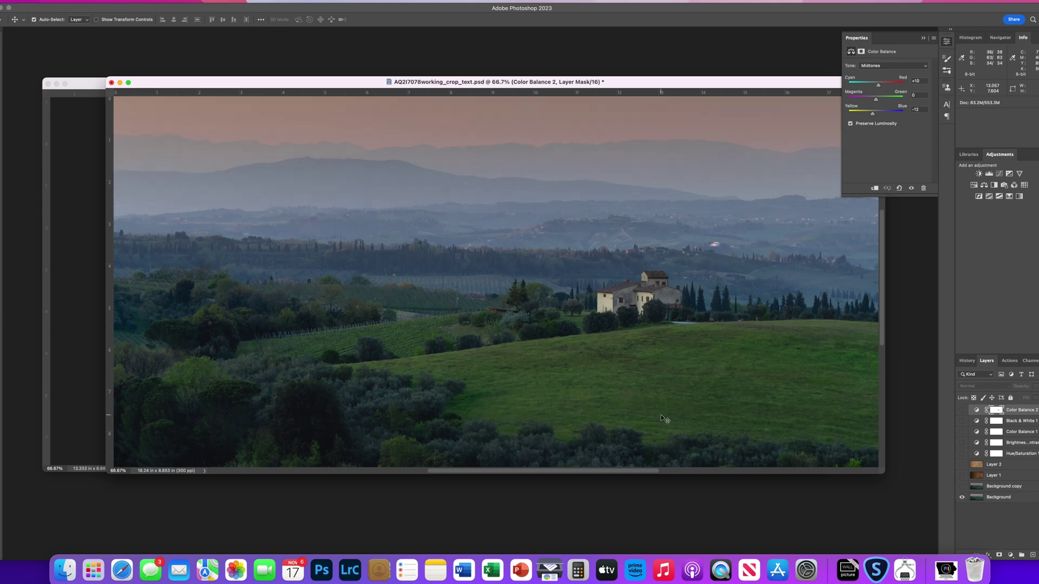
pyautogui.click(963, 488)
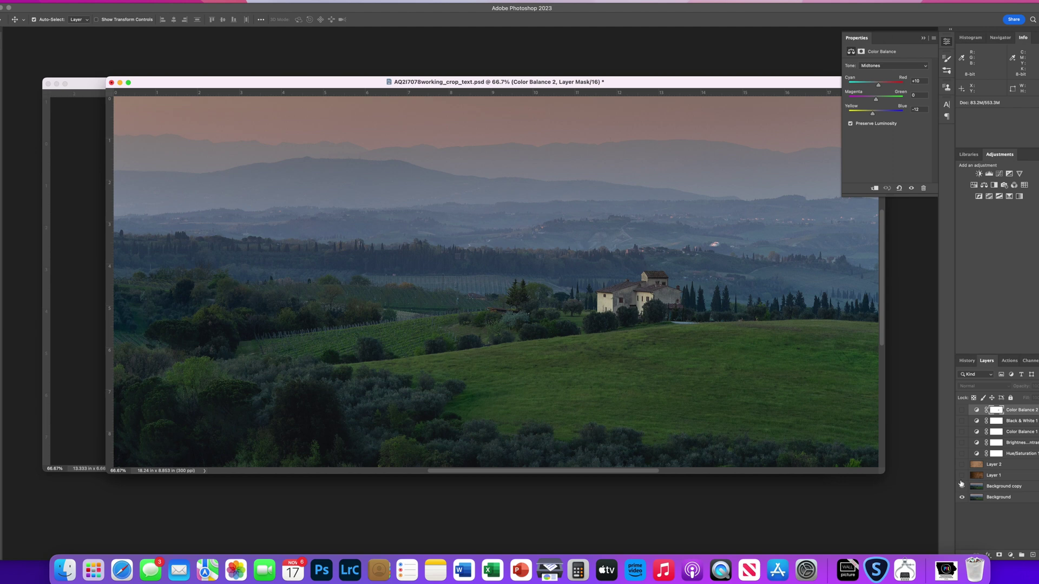
pyautogui.moveTo(675, 83); pyautogui.dragTo(610, 82)
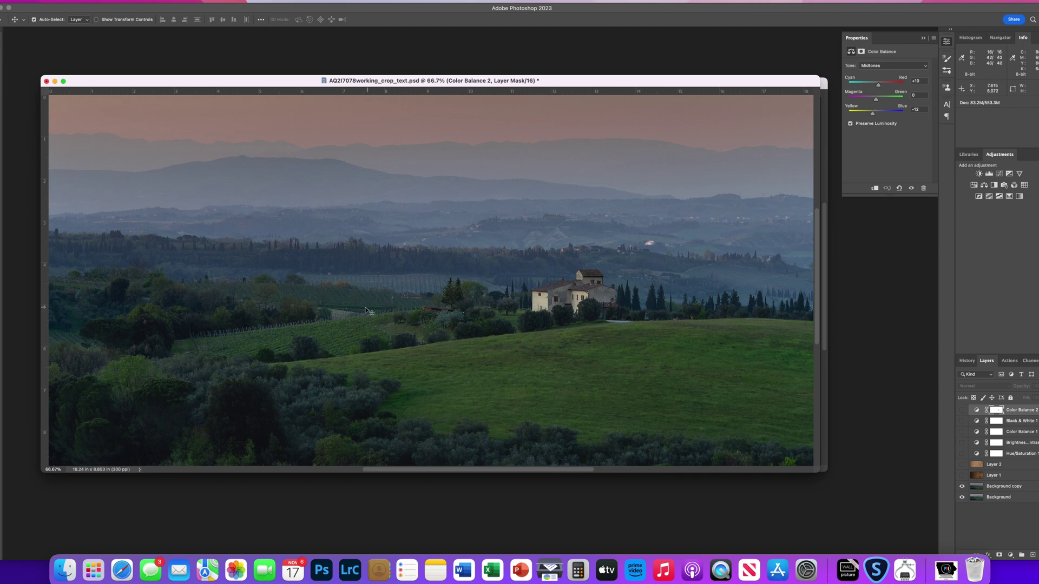
pyautogui.click(961, 487)
pyautogui.click(962, 486)
# Step: Show the texture on Layer 1 over the landscape and make that layer active
pyautogui.click(962, 476)
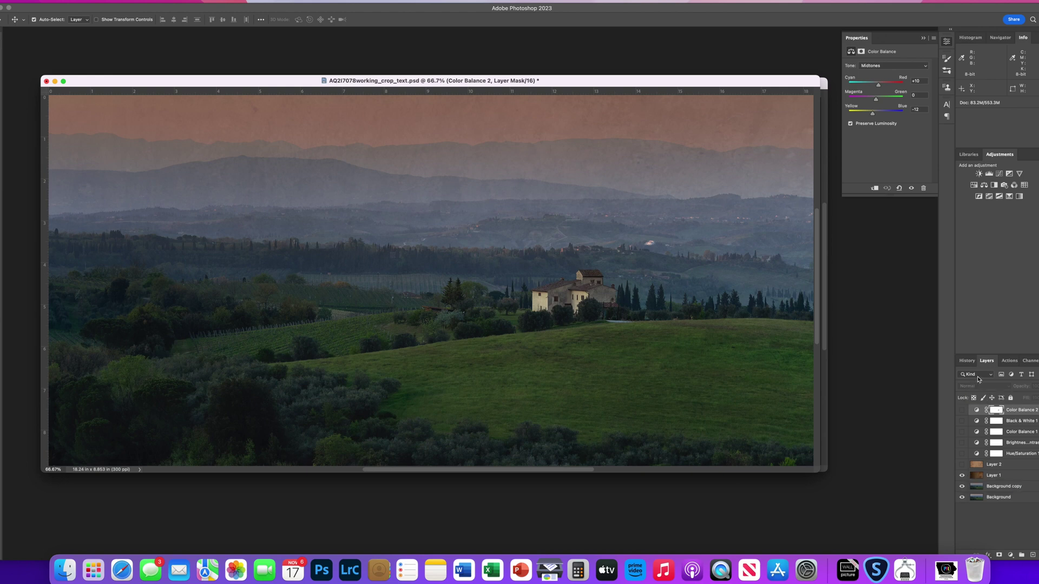
pyautogui.click(992, 477)
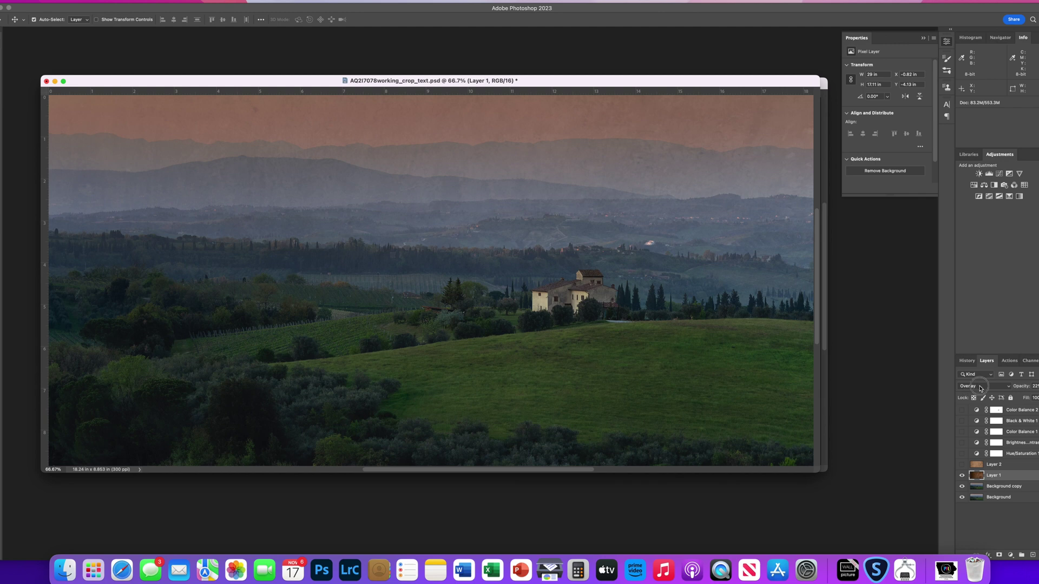
# Step: Set Layer 1 to Normal blending at 100% opacity to view the full texture
pyautogui.click(980, 388)
pyautogui.click(993, 274)
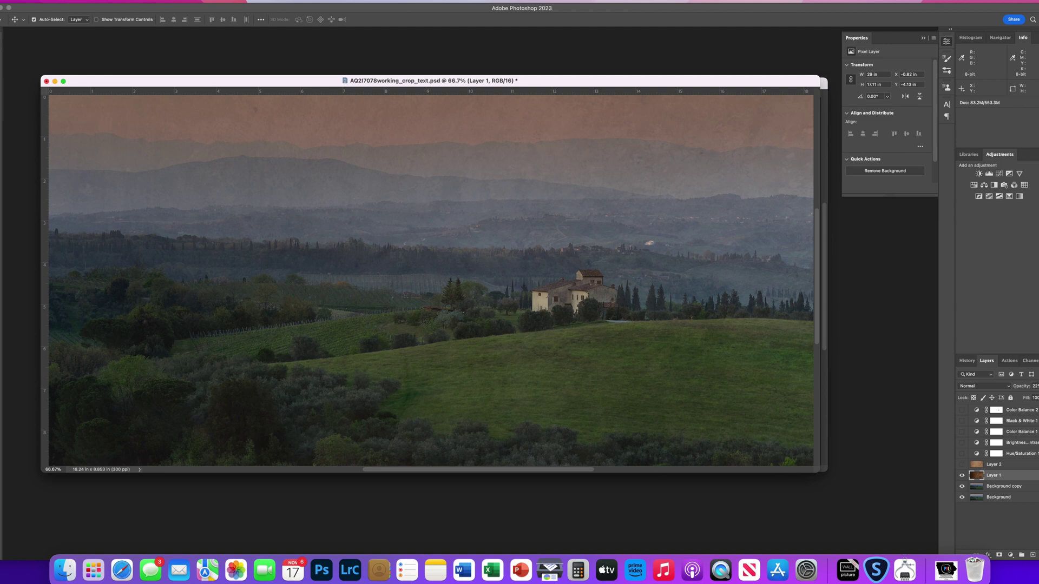
pyautogui.click(1035, 386)
pyautogui.moveTo(1022, 399); pyautogui.dragTo(1038, 399)
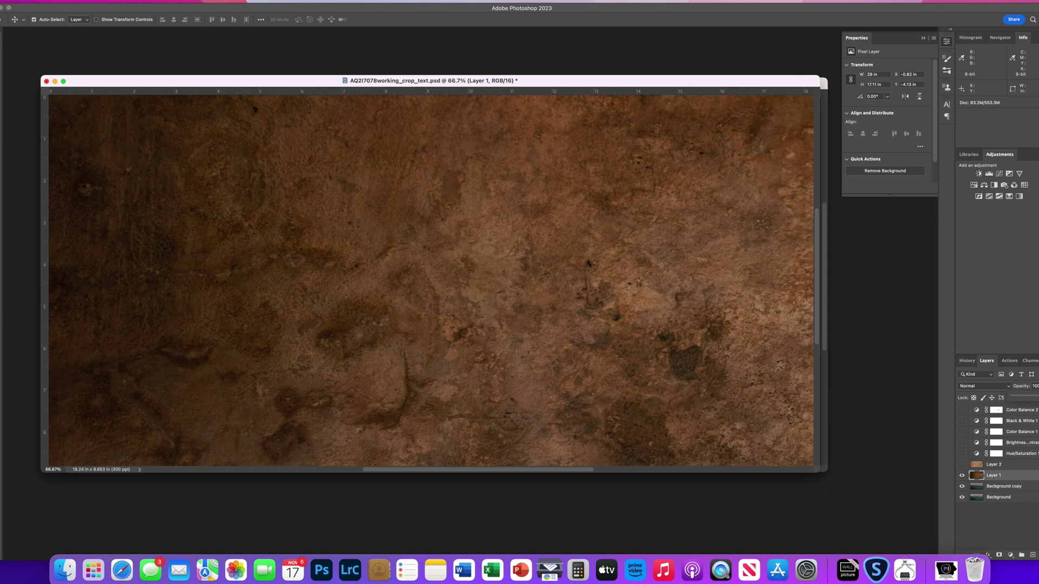
pyautogui.press('8')
pyautogui.press('4')
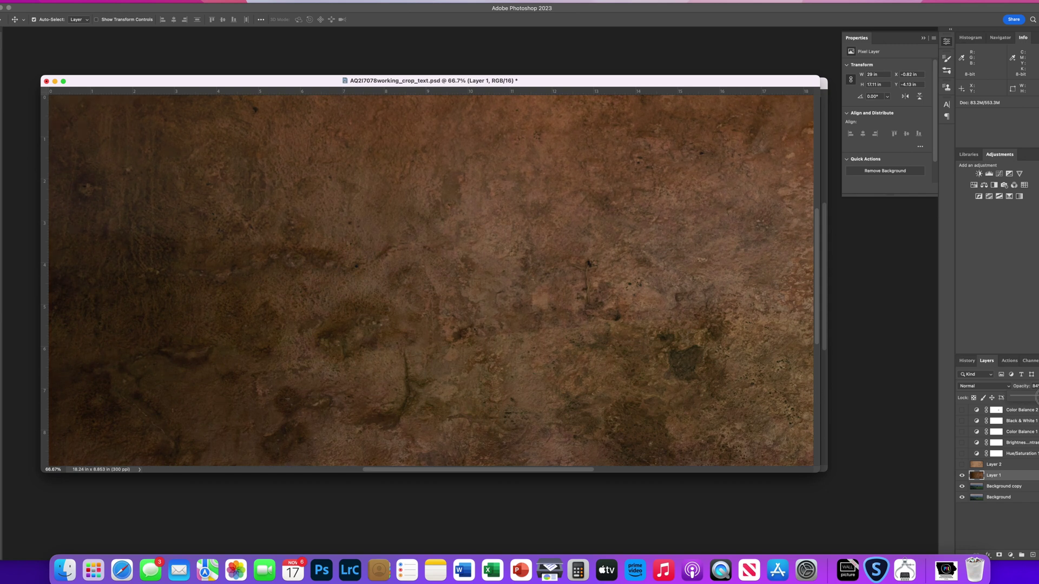
pyautogui.press('0')
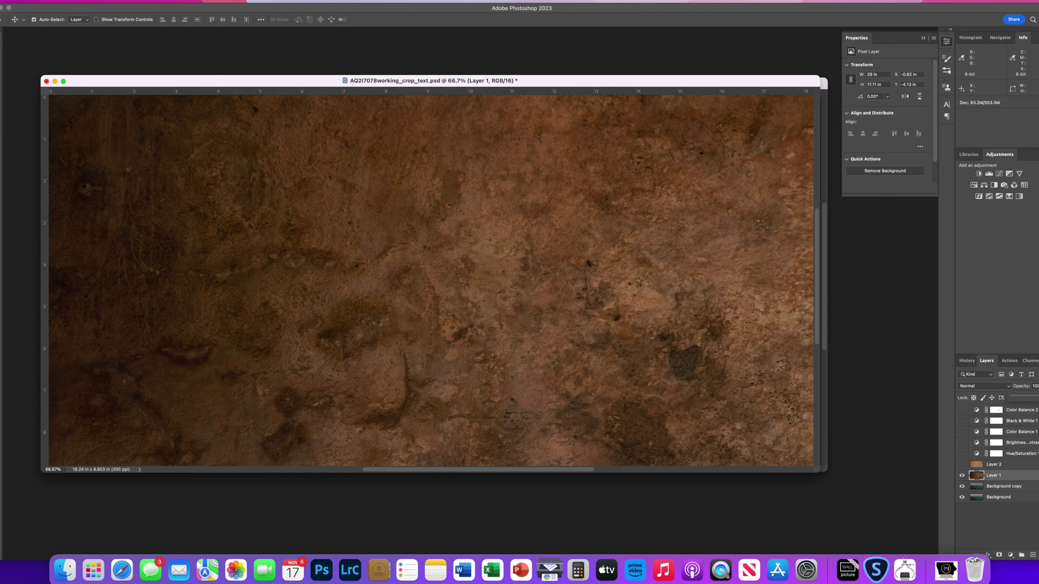
# Step: Reduce Layer 1's opacity to 22% and set its blend mode to Overlay
pyautogui.moveTo(1034, 397); pyautogui.dragTo(1021, 398)
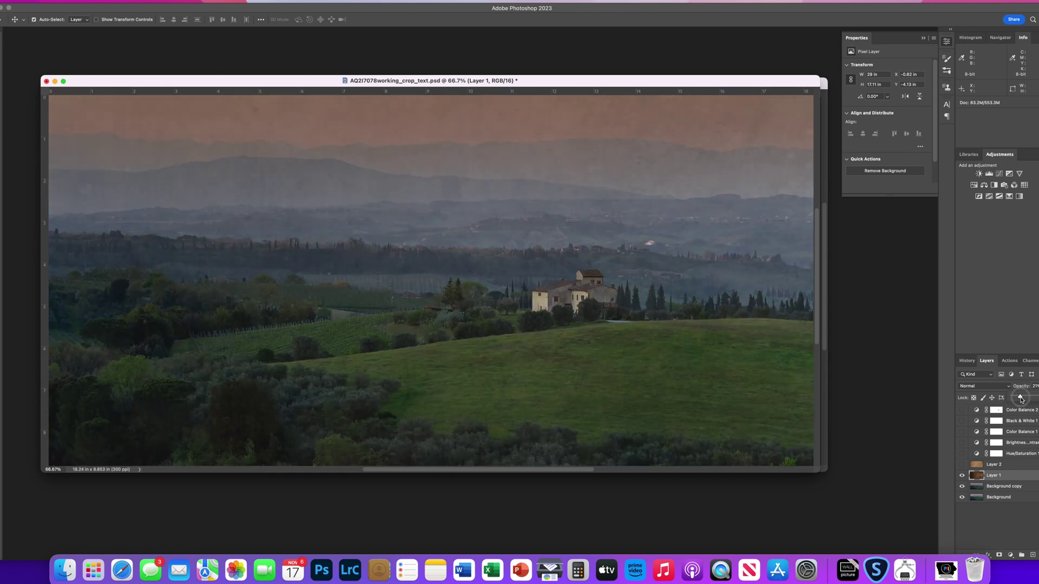
pyautogui.click(984, 386)
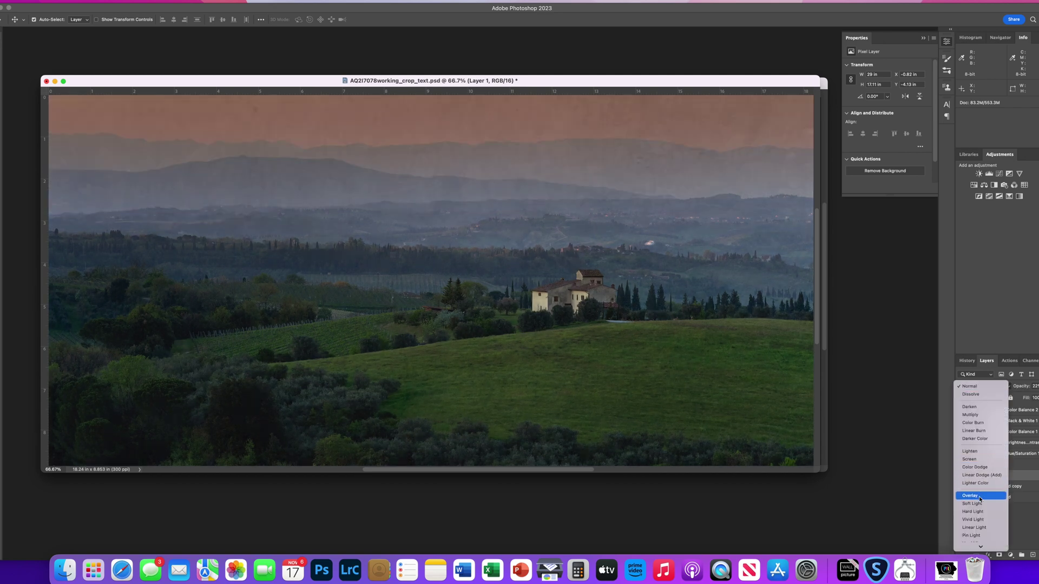
pyautogui.click(978, 496)
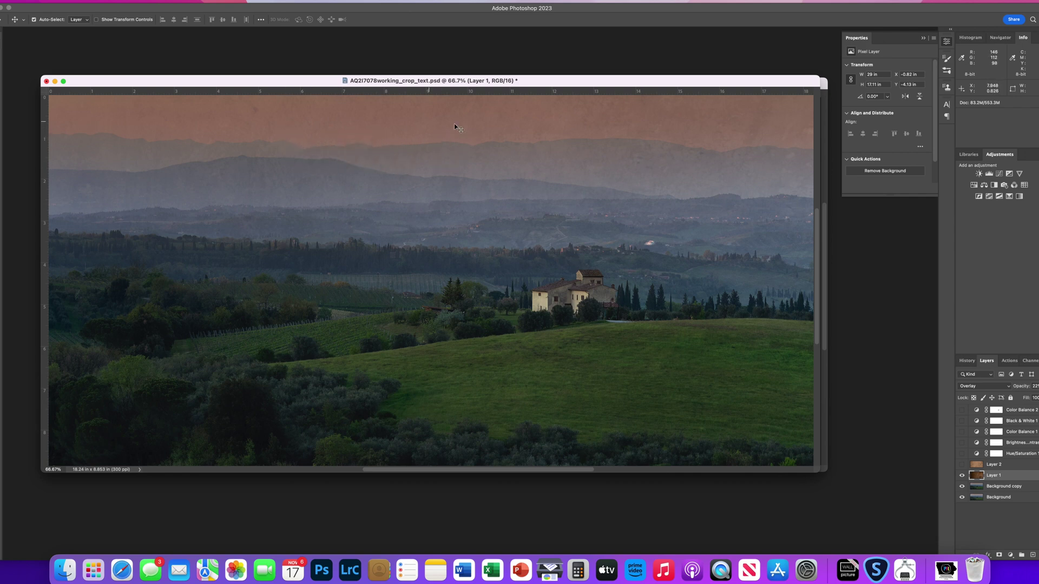
# Step: Show the second texture on Layer 2 and make that layer active
pyautogui.click(962, 464)
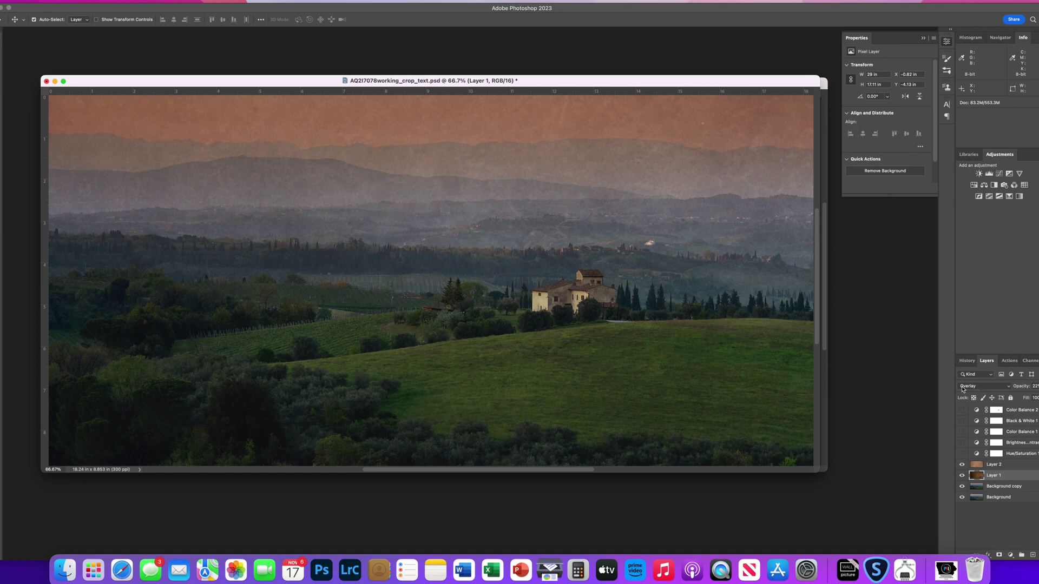
pyautogui.click(1011, 466)
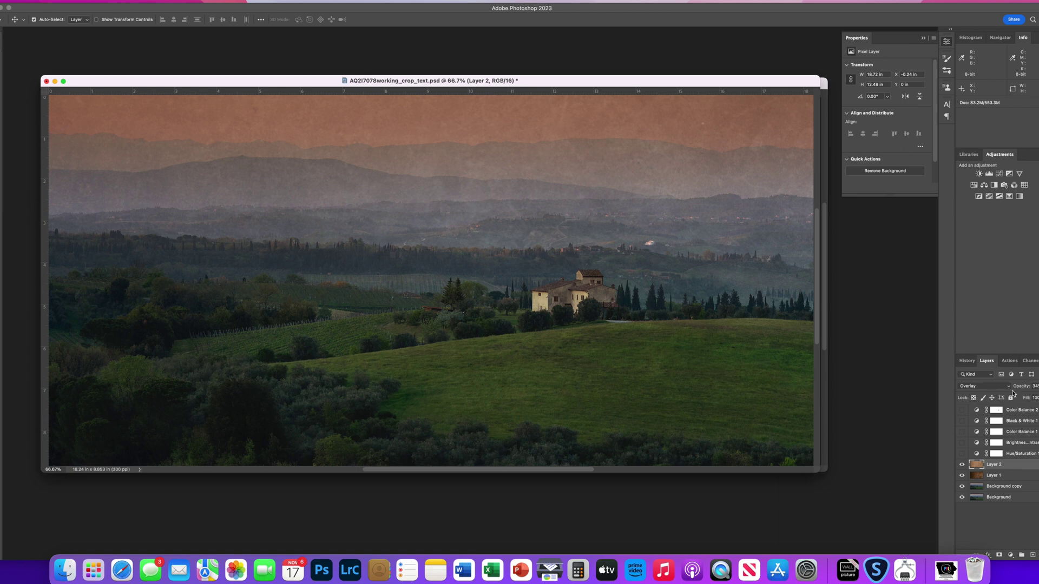
# Step: Set Layer 2 to Normal blending at 100% opacity to view the full second texture
pyautogui.click(999, 386)
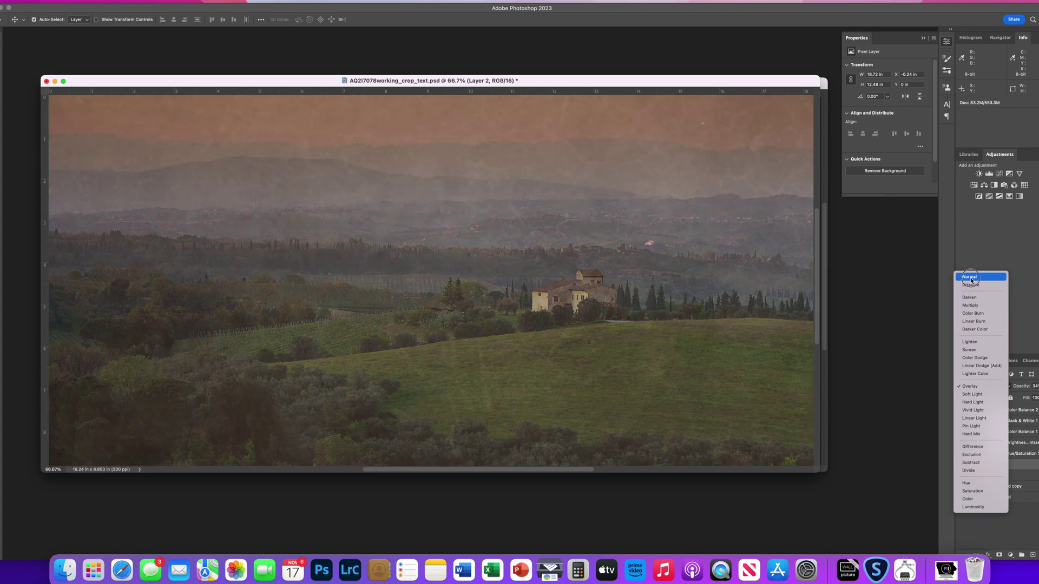
pyautogui.click(969, 276)
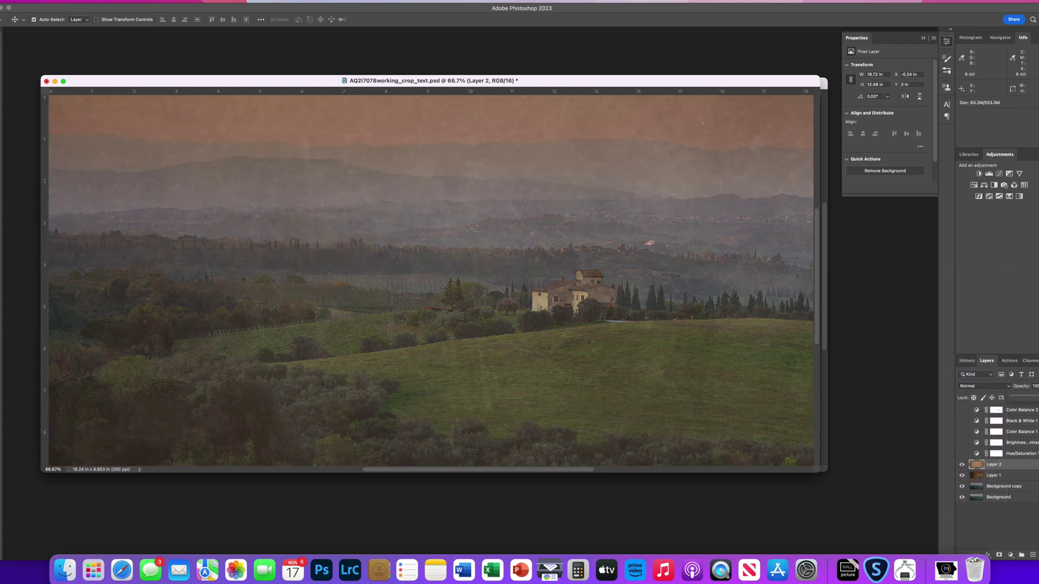
pyautogui.press('0')
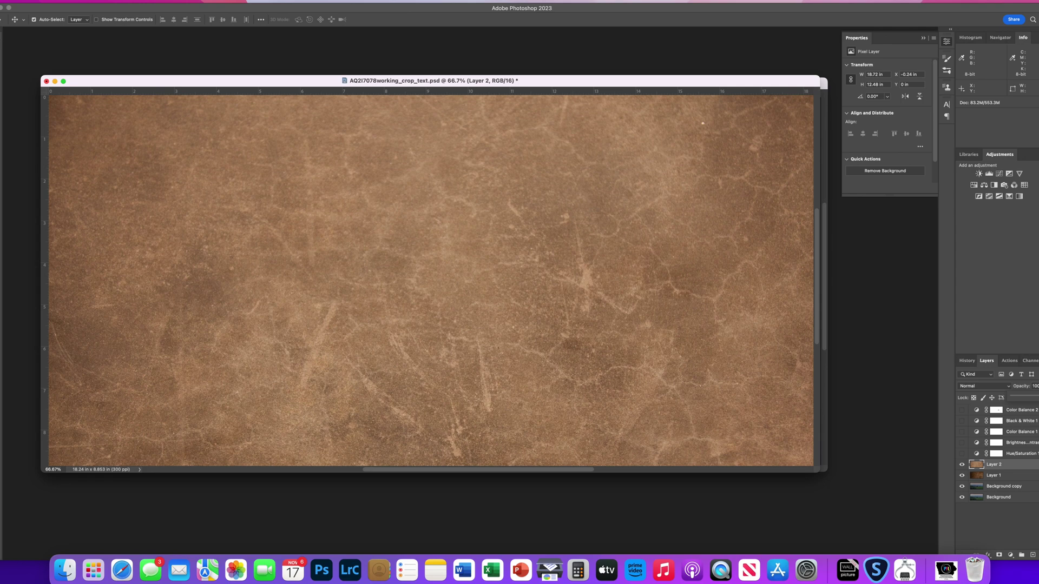
# Step: Reduce Layer 2's opacity to 34% and set its blend mode to Overlay
pyautogui.moveTo(1037, 397); pyautogui.dragTo(1026, 398)
pyautogui.click(1000, 386)
pyautogui.click(971, 496)
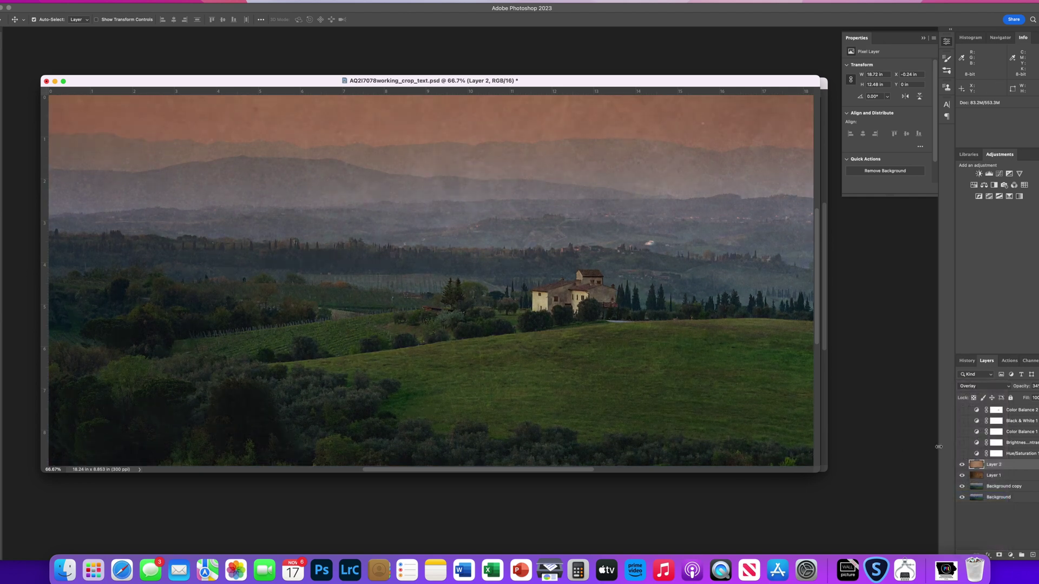
# Step: Hide and show the Layer 2 and Layer 1 textures to compare the landscape with and without them
pyautogui.click(962, 466)
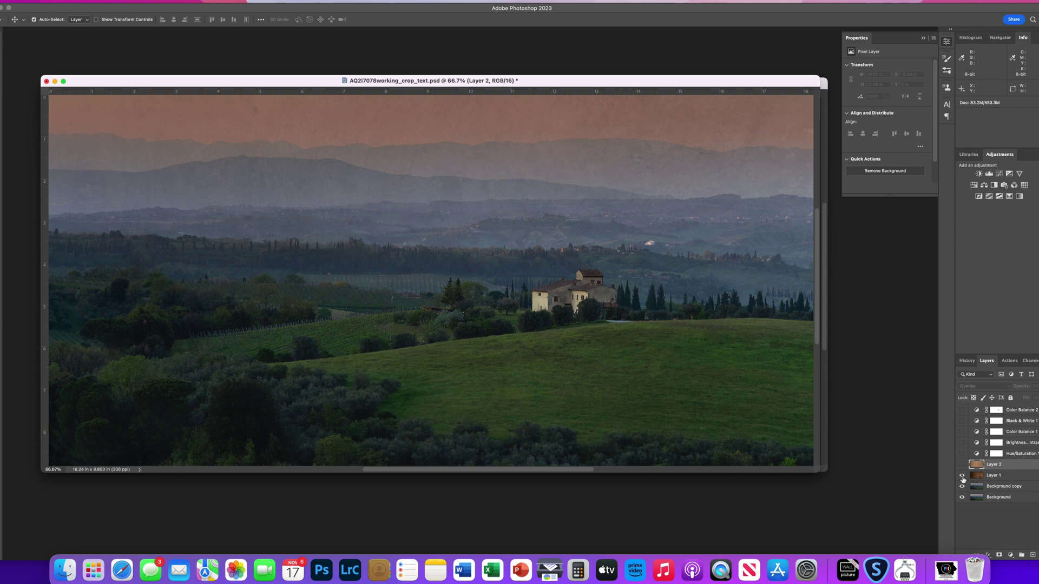
pyautogui.click(962, 478)
pyautogui.click(963, 478)
pyautogui.click(963, 466)
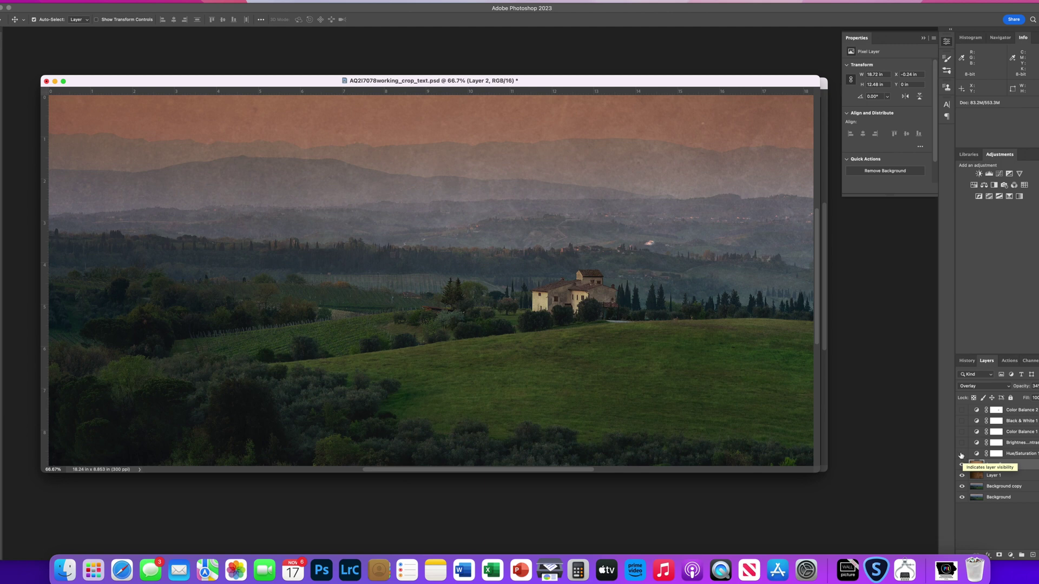
# Step: Show the Hue/Saturation 1 and Brightness/Contrast 1 adjustments with their settings, comparing the image with and without Hue/Saturation
pyautogui.click(963, 455)
pyautogui.click(977, 455)
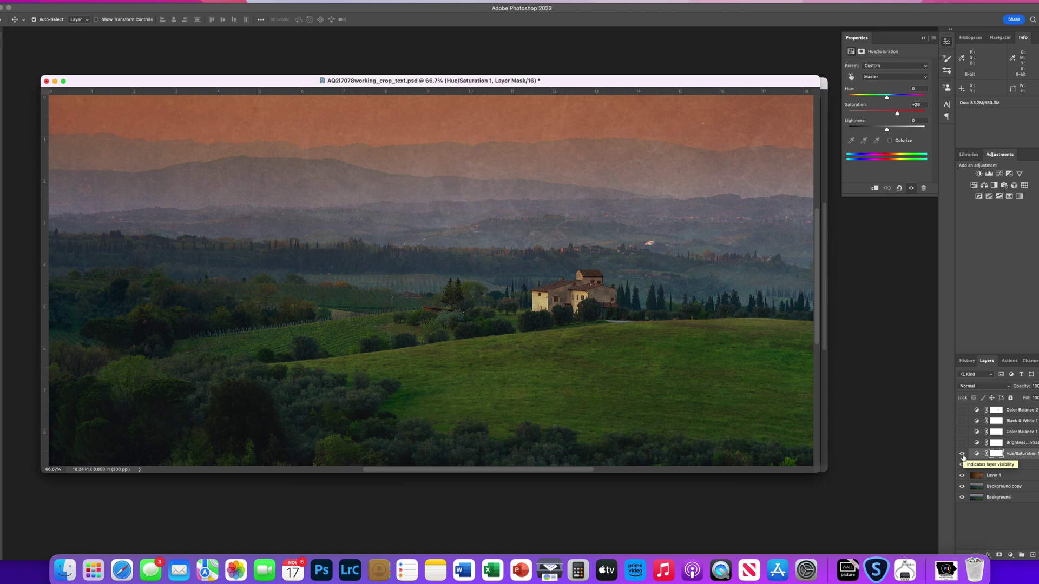
pyautogui.click(962, 455)
pyautogui.click(962, 455)
pyautogui.click(962, 444)
pyautogui.click(977, 445)
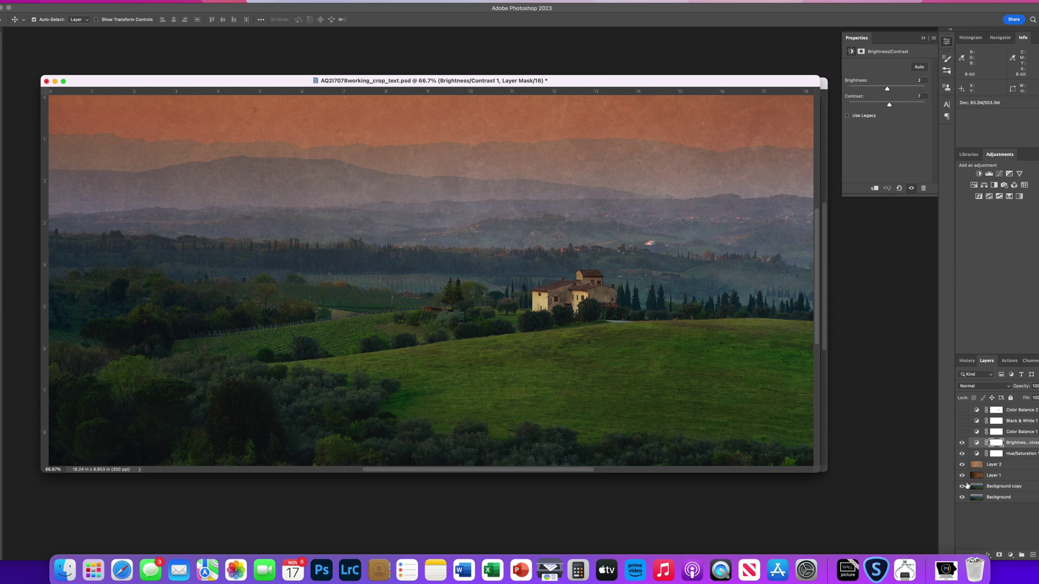
# Step: Show the Color Balance 1 adjustment layer and examine its midtone, shadow and highlight settings
pyautogui.click(977, 432)
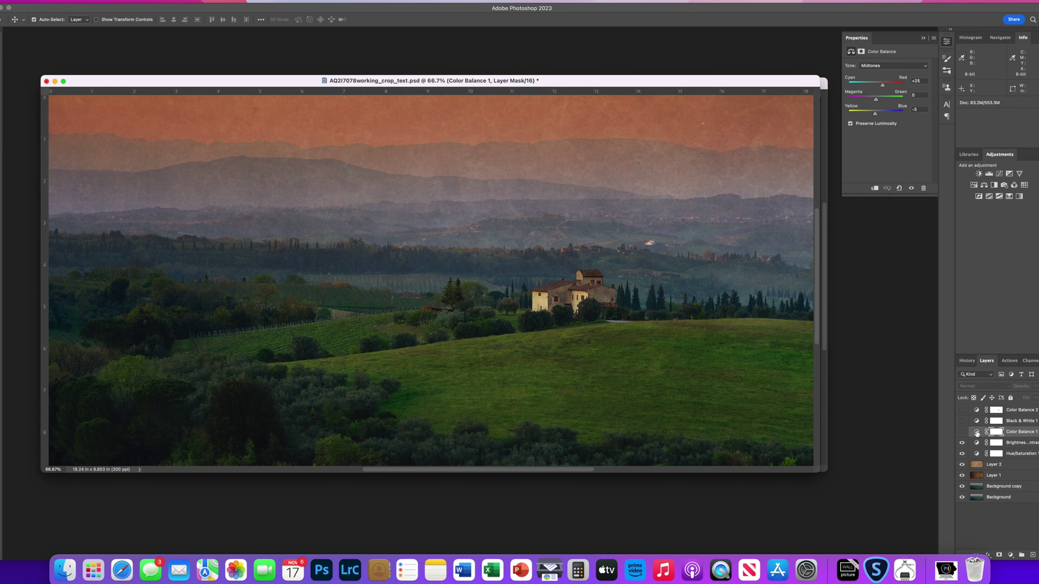
pyautogui.click(963, 433)
pyautogui.click(900, 66)
pyautogui.click(900, 57)
pyautogui.click(890, 65)
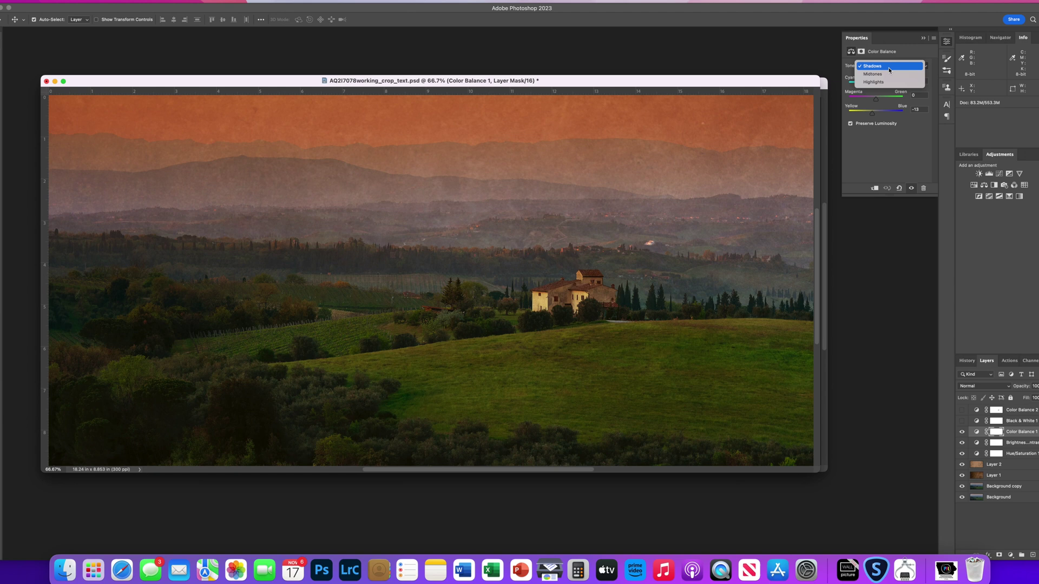
pyautogui.click(888, 82)
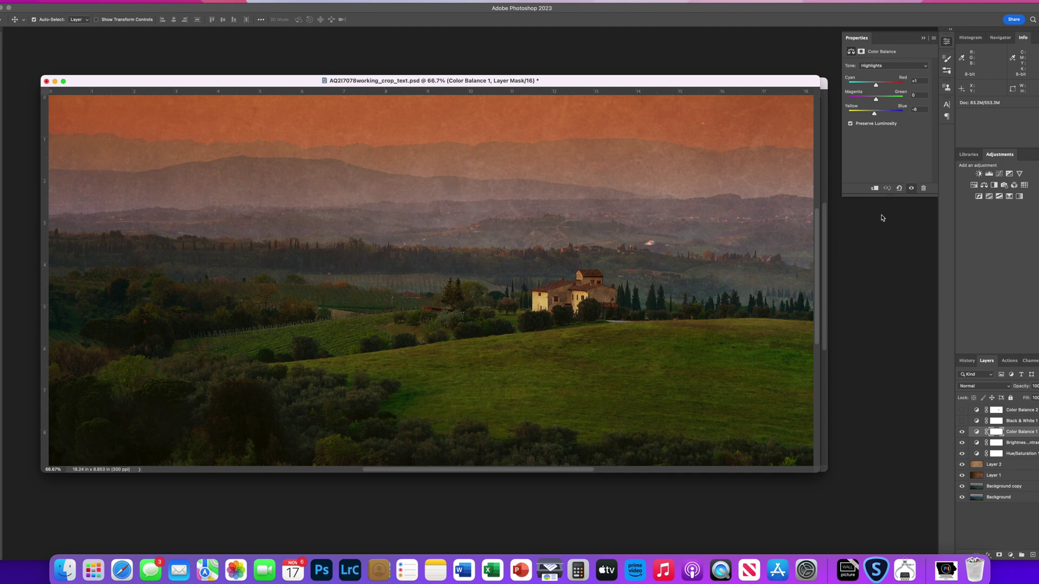
# Step: Show the Color Balance 2 adjustment with its settings and make texture Layer 1 active
pyautogui.click(962, 412)
pyautogui.click(978, 412)
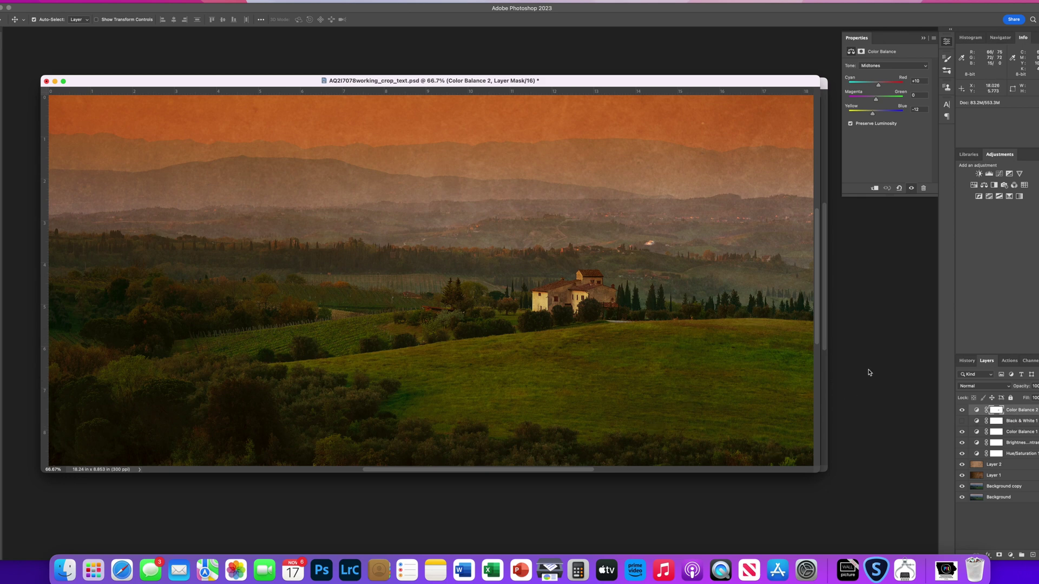
pyautogui.click(1009, 465)
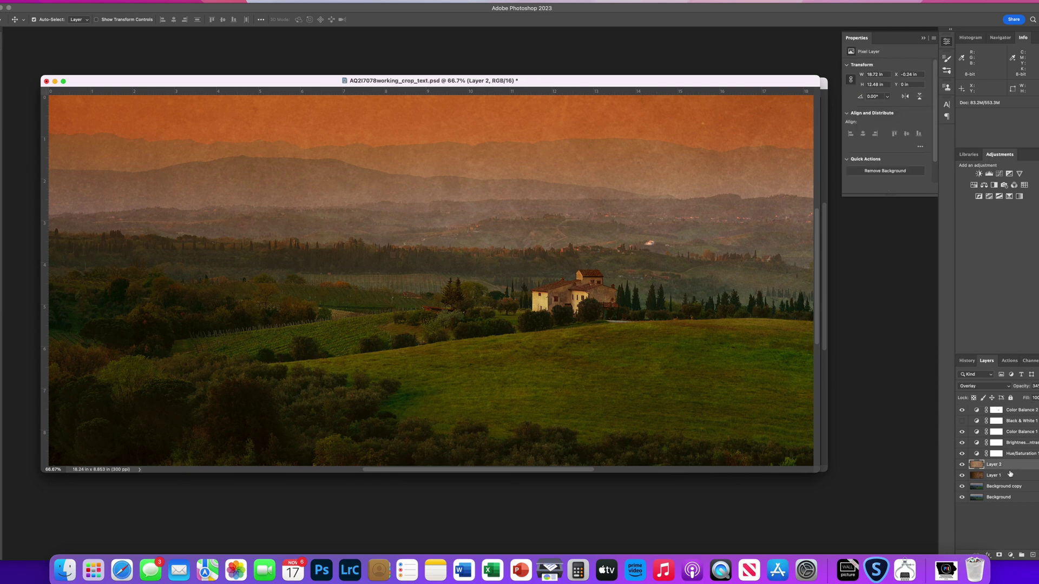
pyautogui.click(1010, 476)
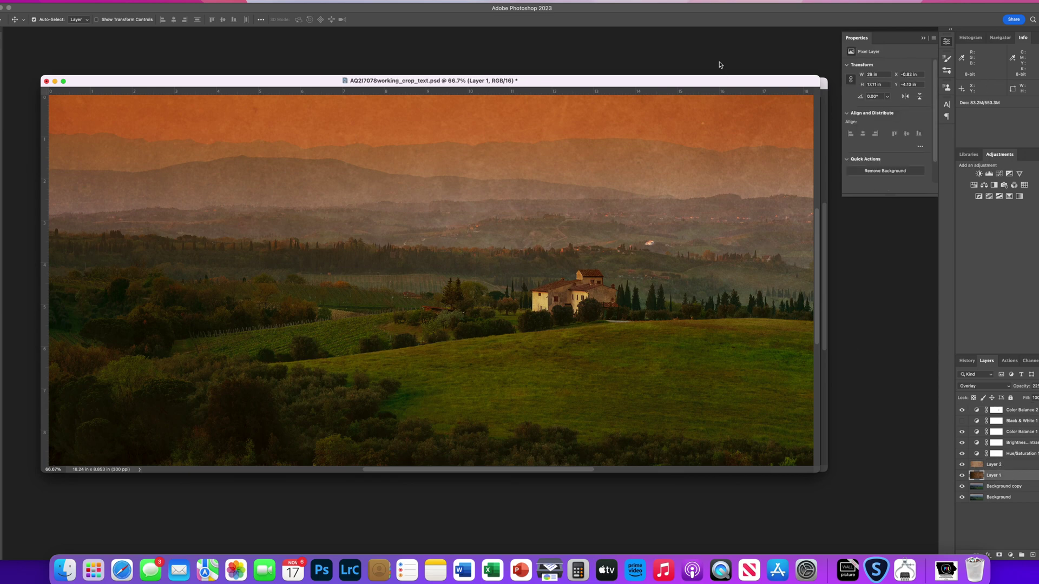
# Step: Compare the textured working file with Sunset in Tuscany.jpg, ending with the working file in front
pyautogui.moveTo(722, 81); pyautogui.dragTo(746, 65)
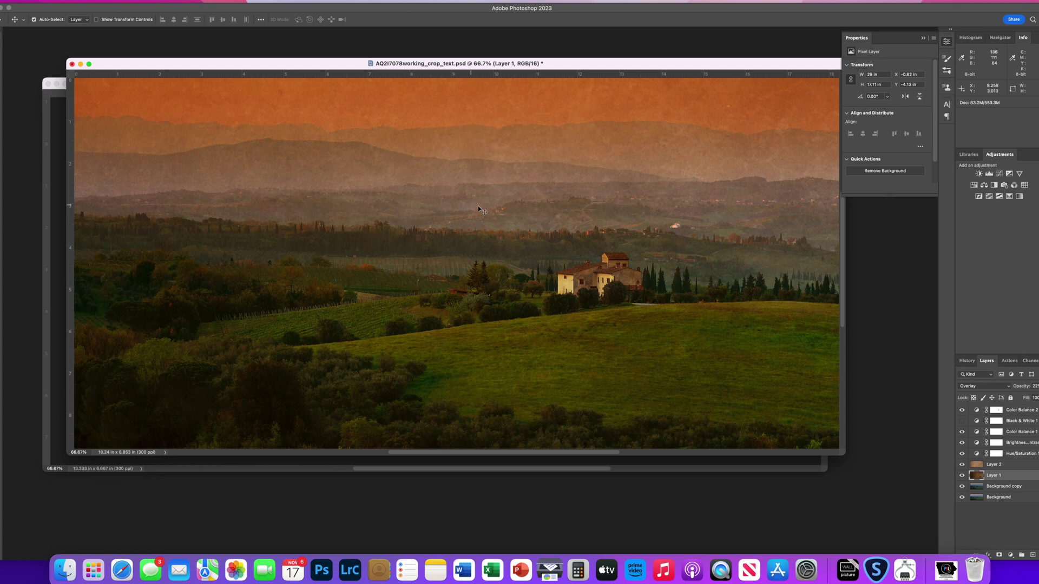
pyautogui.moveTo(610, 71); pyautogui.dragTo(272, 180)
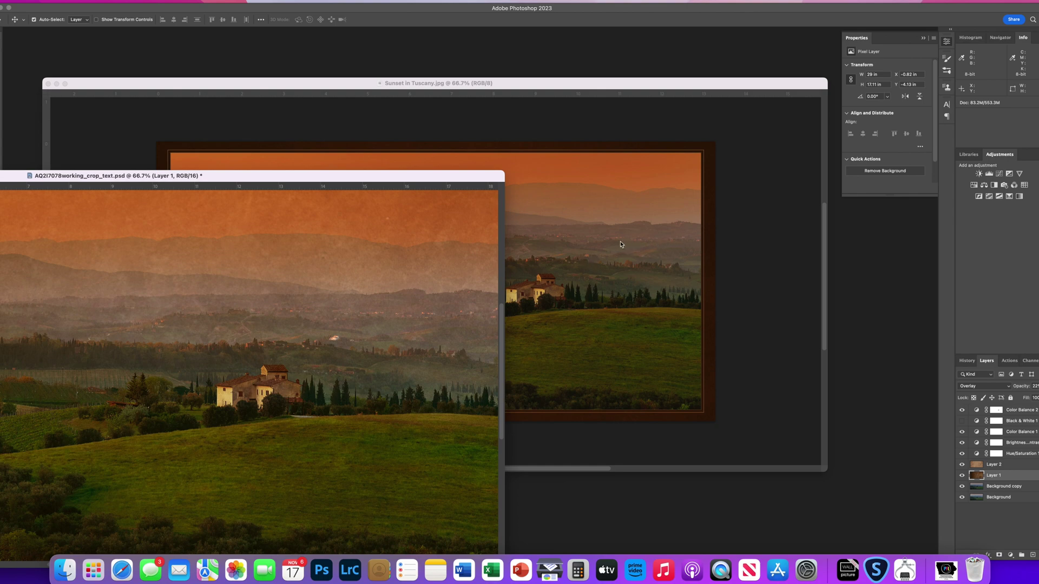
pyautogui.moveTo(412, 180); pyautogui.dragTo(777, 148)
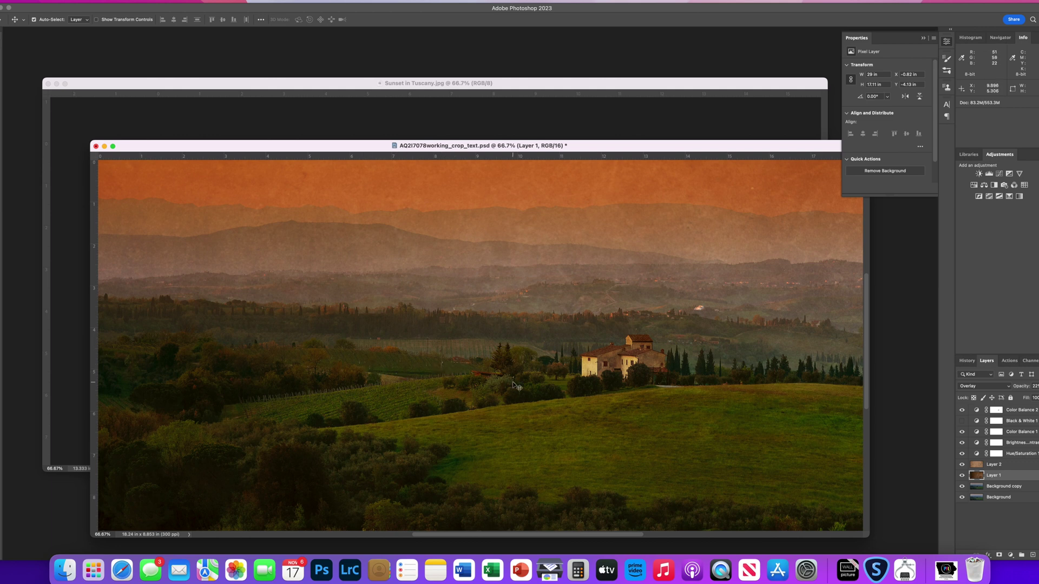
pyautogui.click(509, 88)
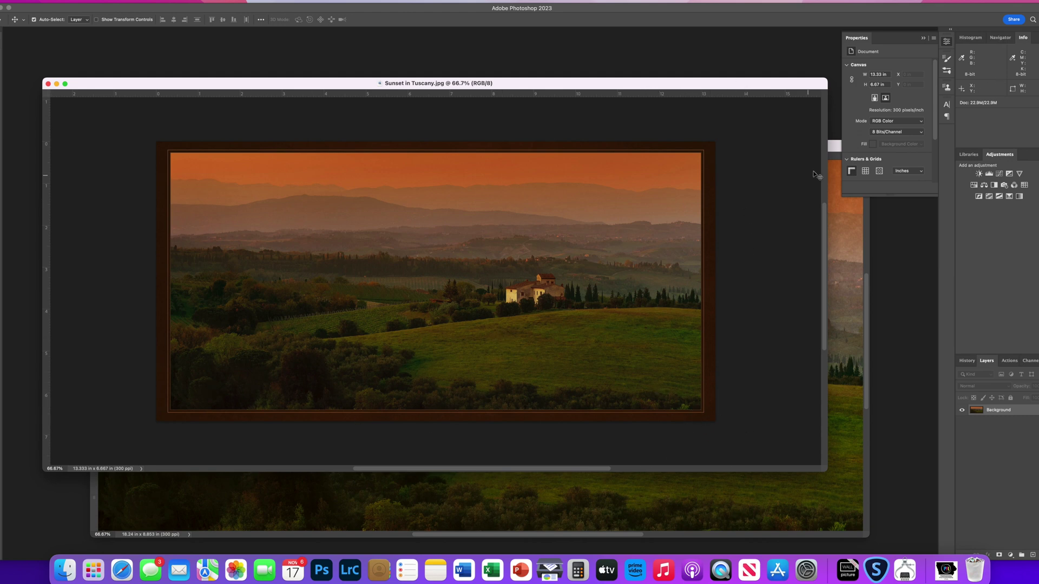
pyautogui.click(833, 149)
pyautogui.moveTo(831, 151); pyautogui.dragTo(799, 67)
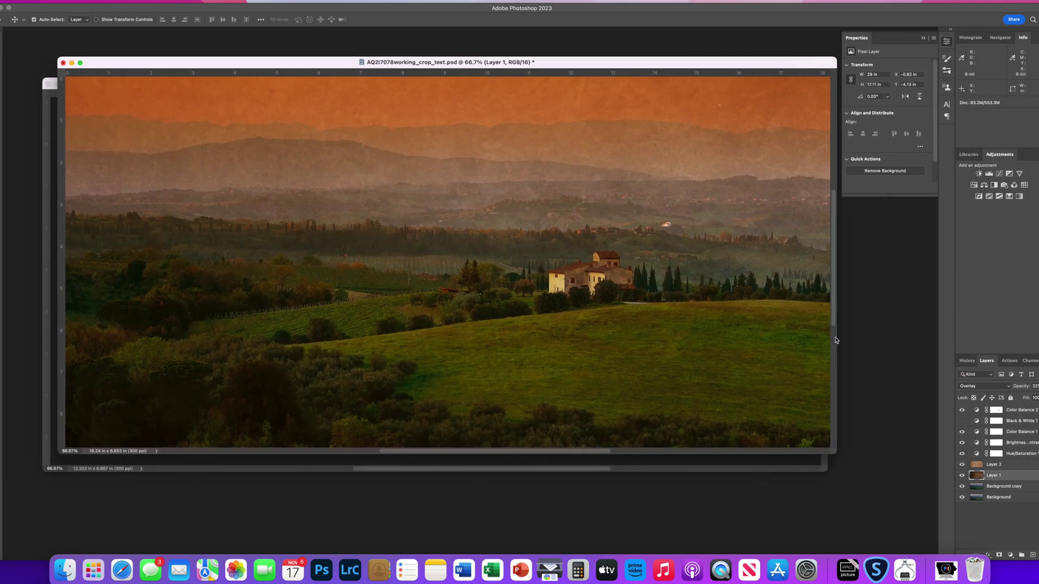
# Step: Apply the Average blur filter to Layer 2 to remove its texture while keeping its colour
pyautogui.click(1021, 469)
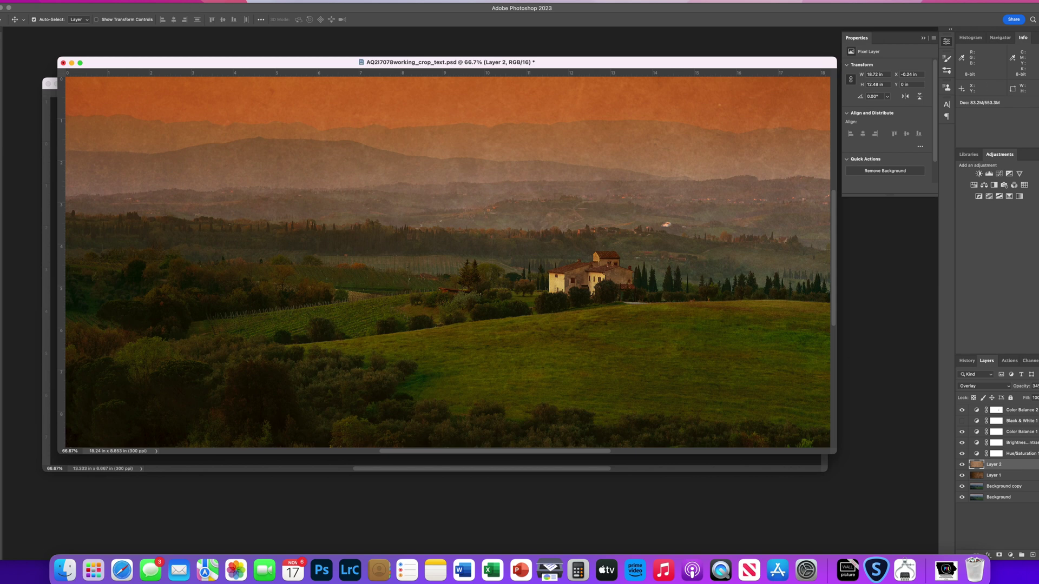
pyautogui.click(178, 0)
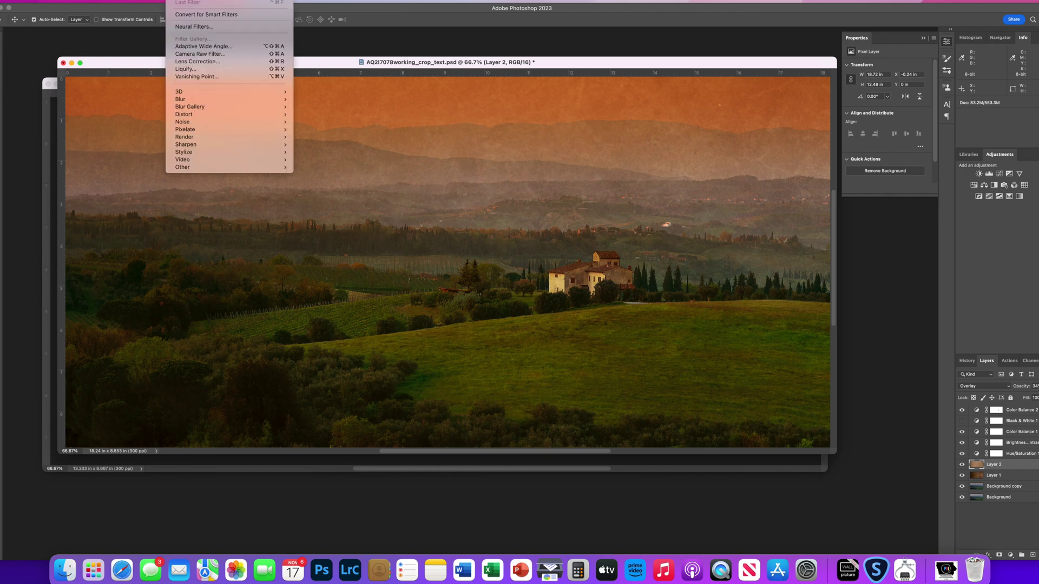
pyautogui.moveTo(244, 100)
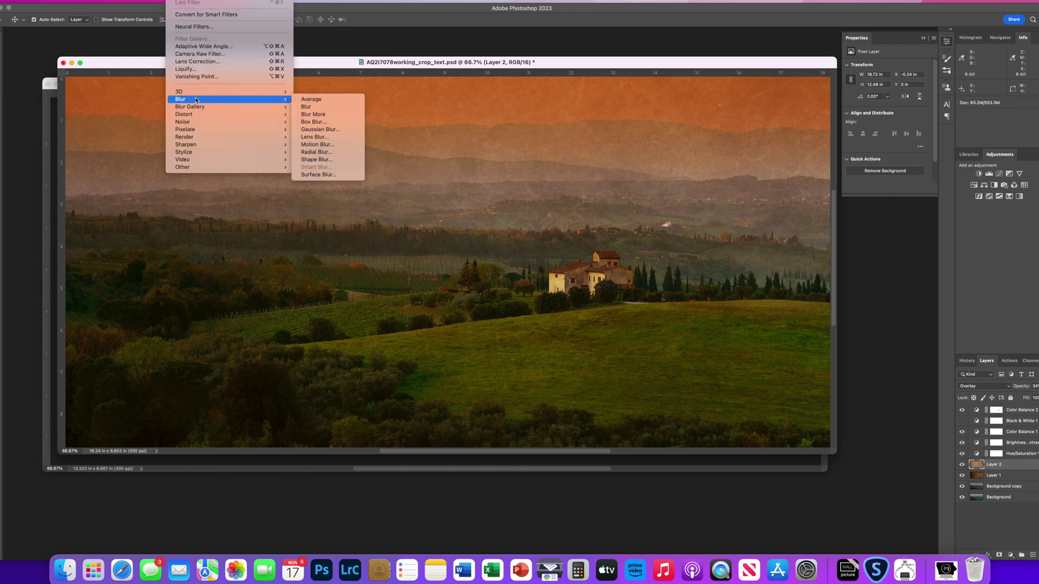
pyautogui.click(323, 103)
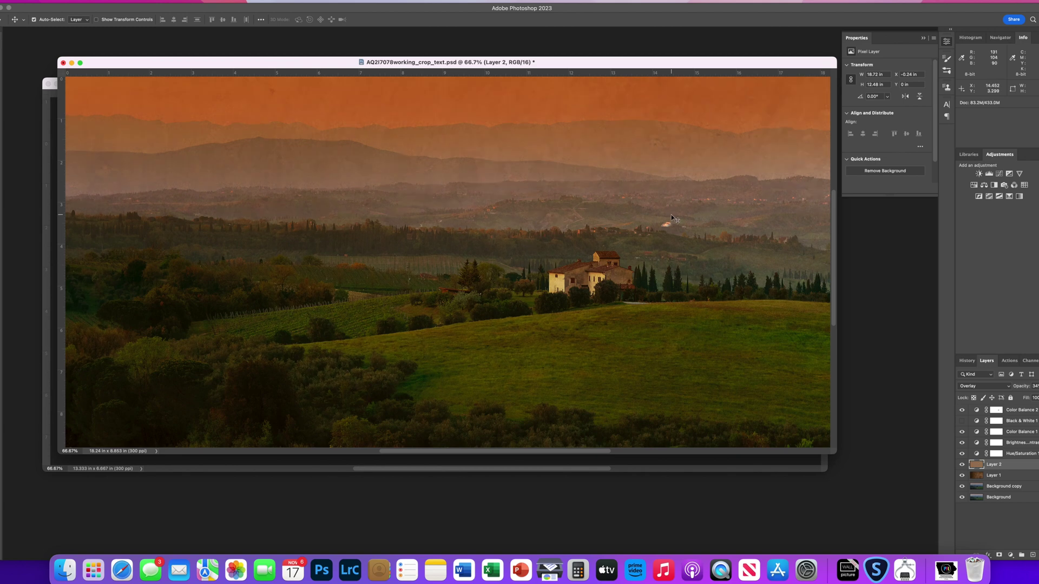
# Step: Apply the same Average blur filter to Layer 1 to remove its texture as well
pyautogui.click(1013, 476)
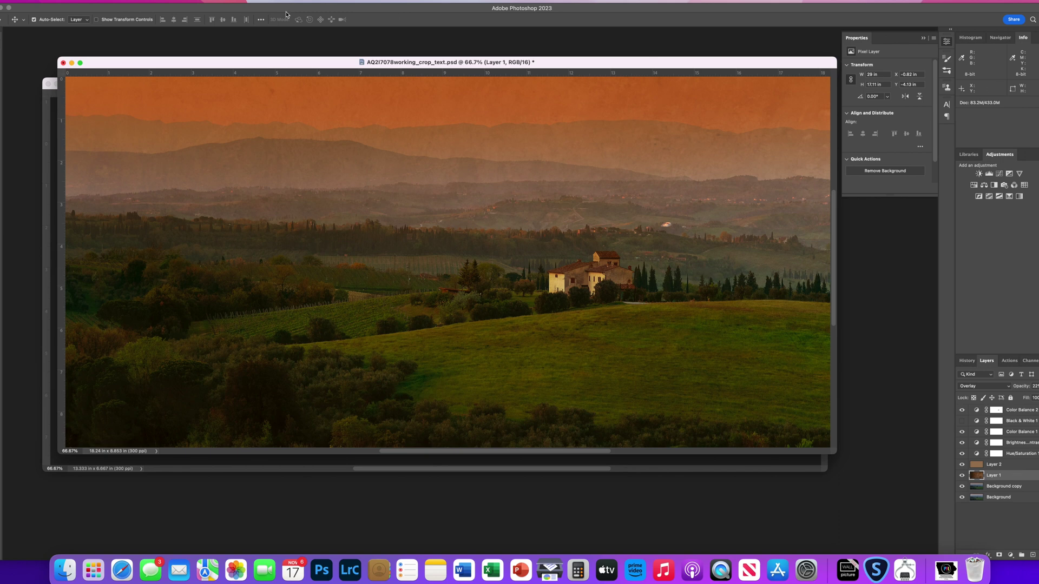
pyautogui.click(179, 1)
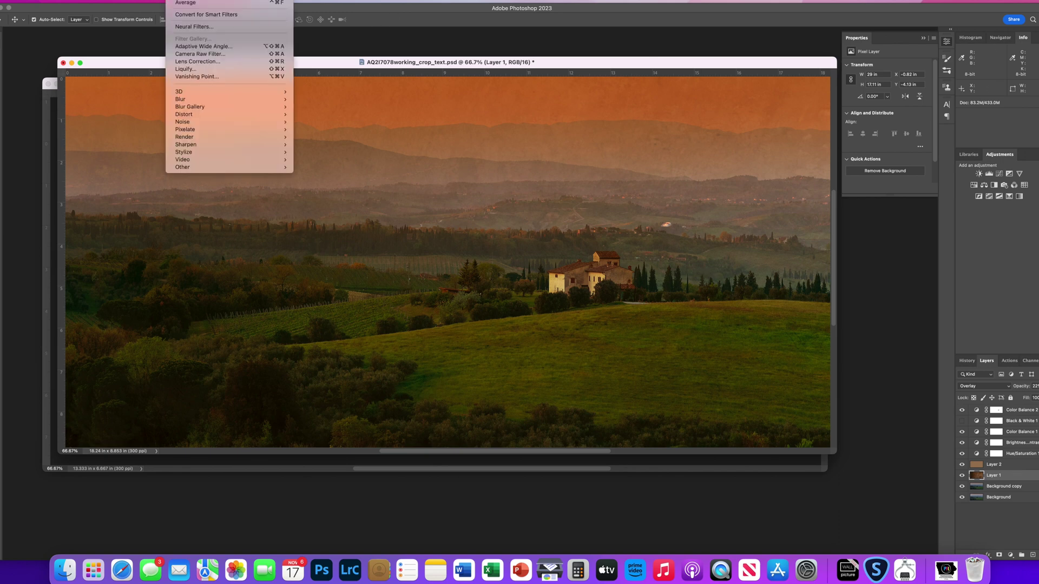
pyautogui.click(179, 2)
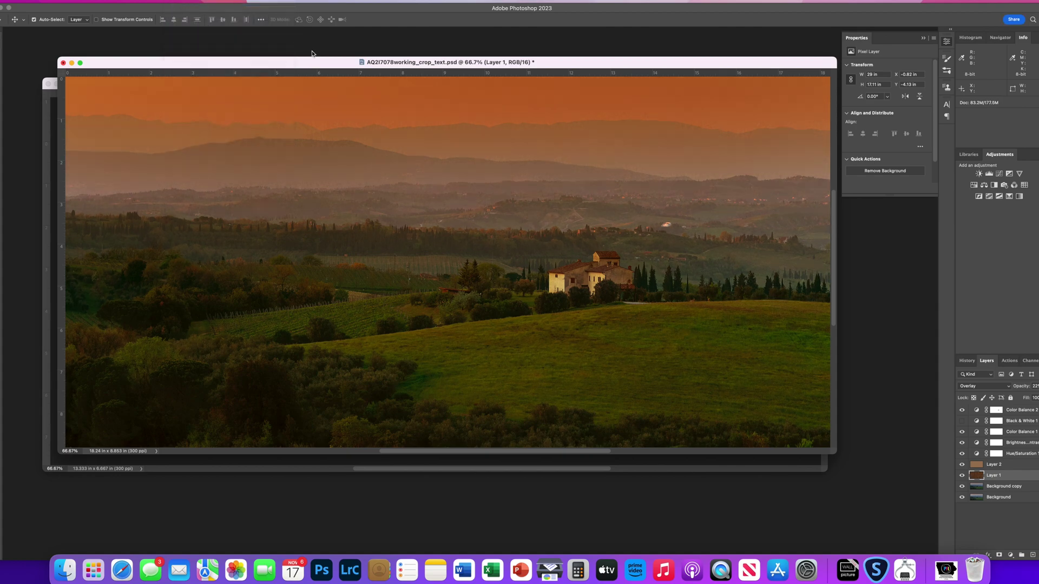
# Step: Bring Sunset in Tuscany.jpg to the front to compare it with the smoothed working file
pyautogui.moveTo(324, 65); pyautogui.dragTo(361, 91)
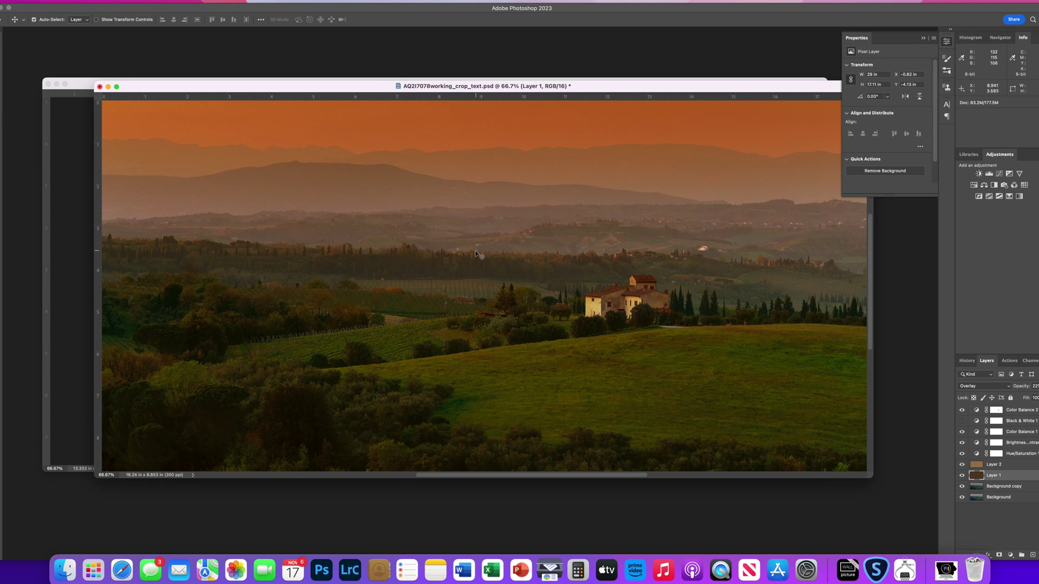
pyautogui.click(80, 86)
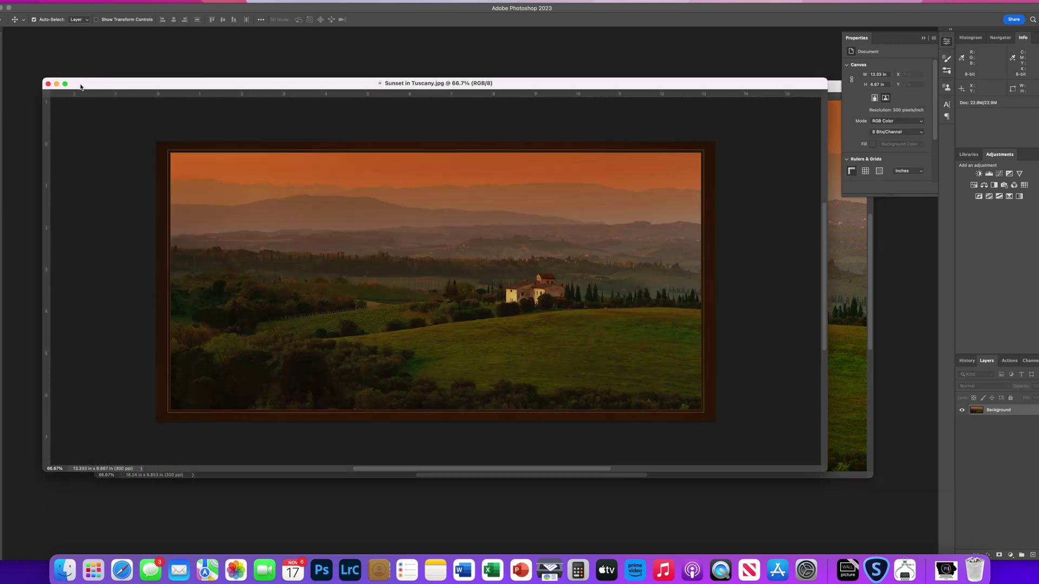